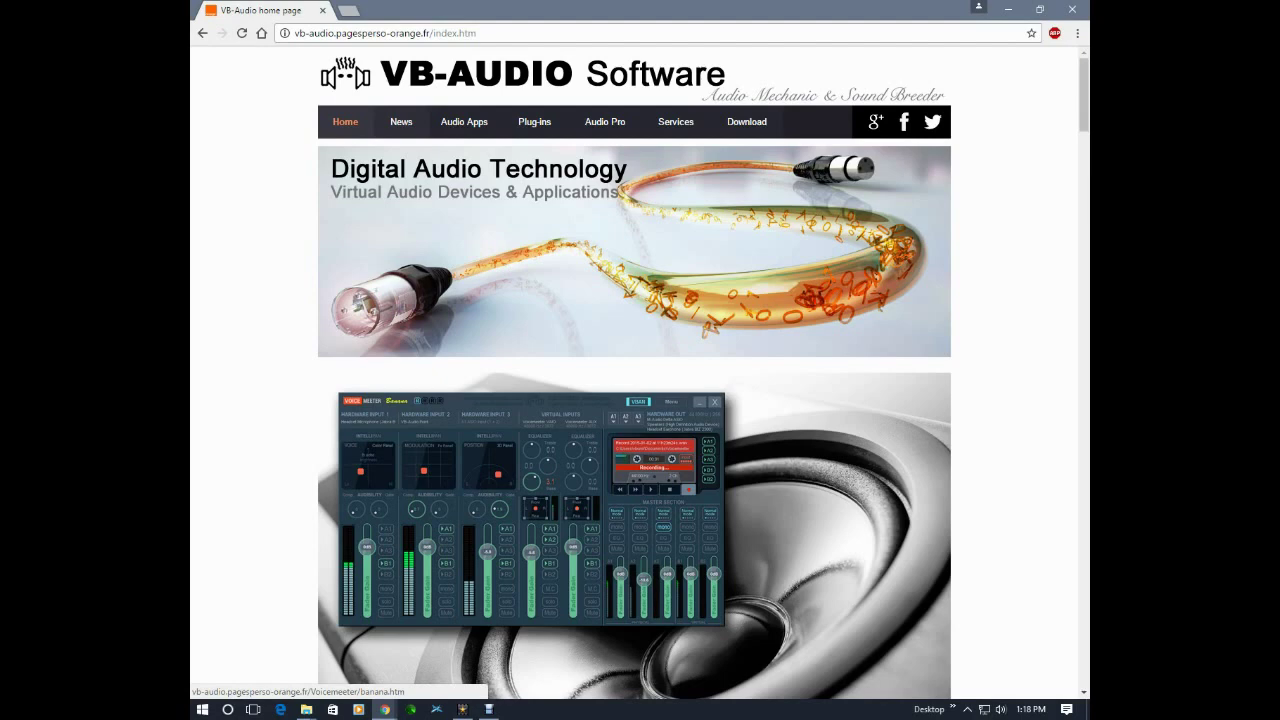
# Step: Find the VB-CABLE driver among VB-Audio's audio apps, download VBCABLE_Driver_Pack43.zip for Windows and open the archive
pyautogui.click(464, 121)
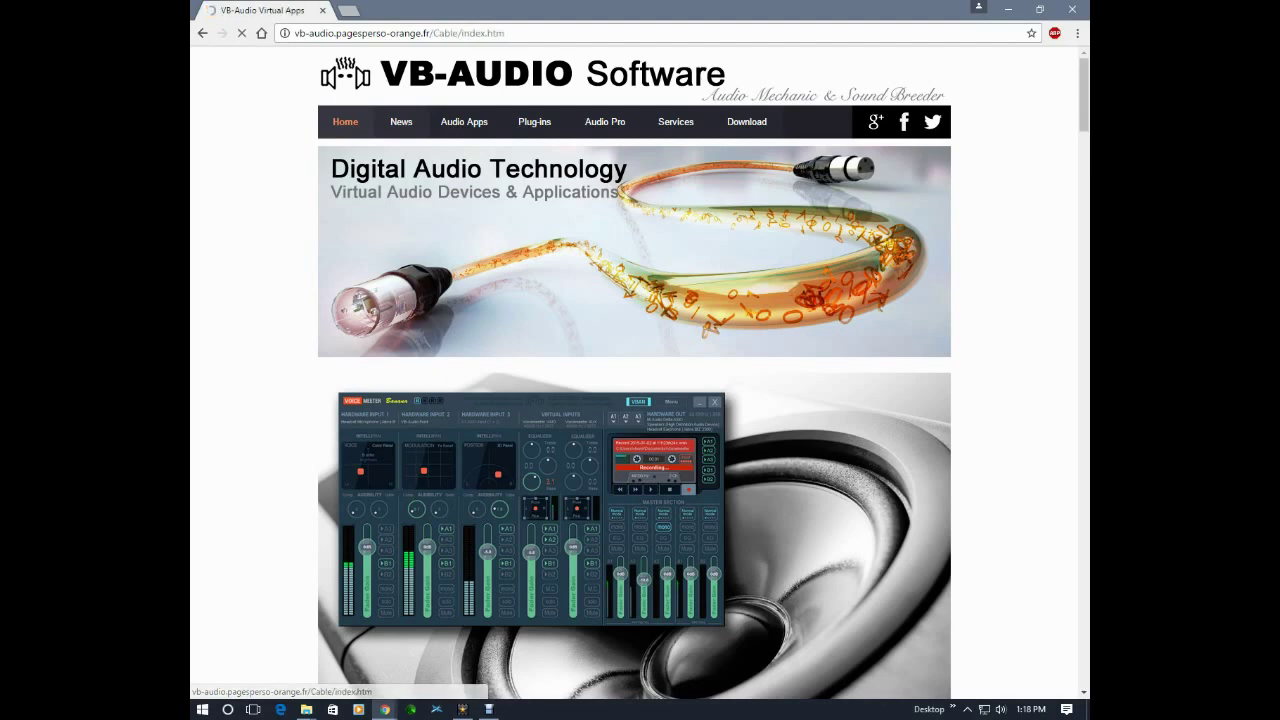
pyautogui.scroll(-2, 634, 372)
pyautogui.scroll(-12, 634, 372)
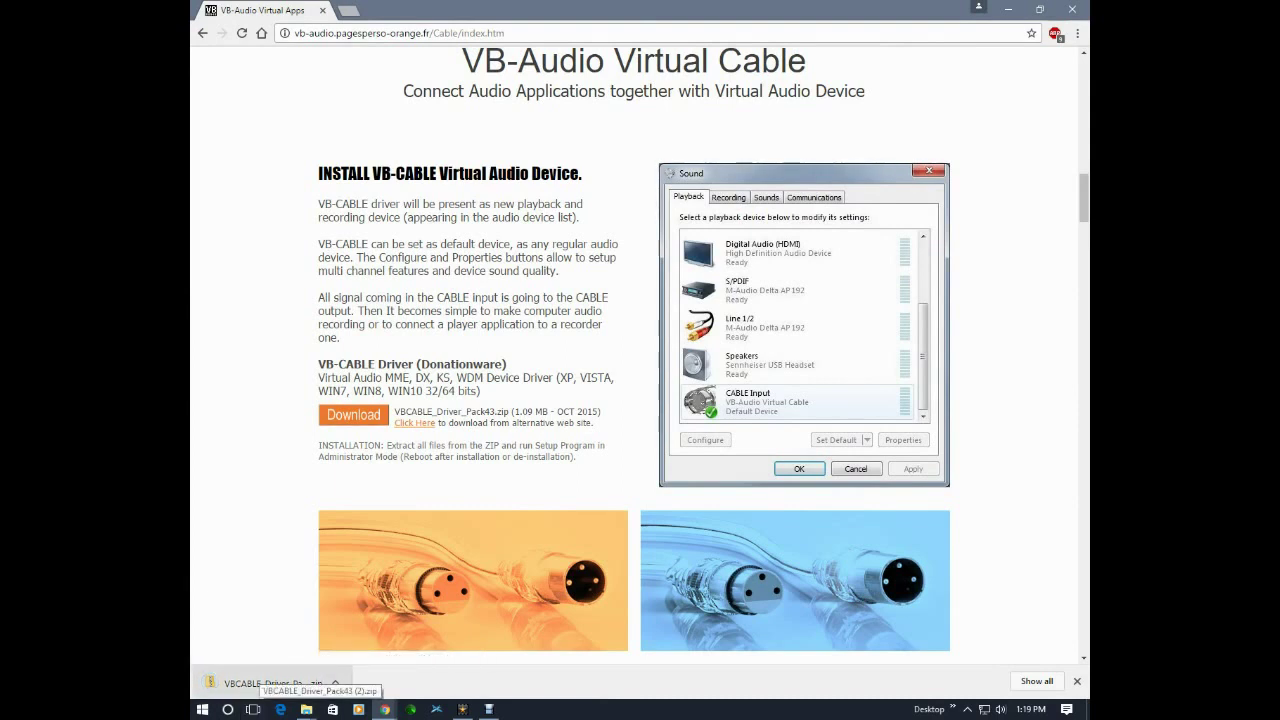
pyautogui.click(258, 680)
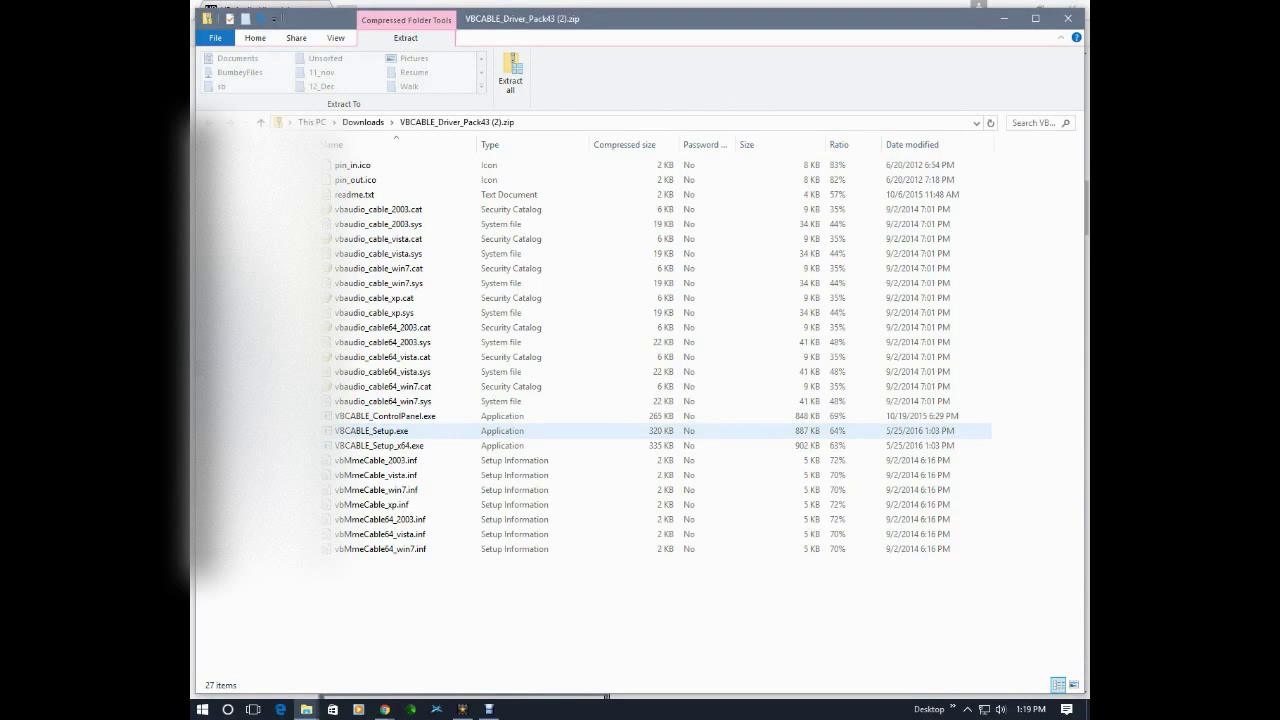
# Step: Extract all files of the driver archive into a VBCABLE_Driver_Pack43 (2) folder in Downloads
pyautogui.click(371, 430)
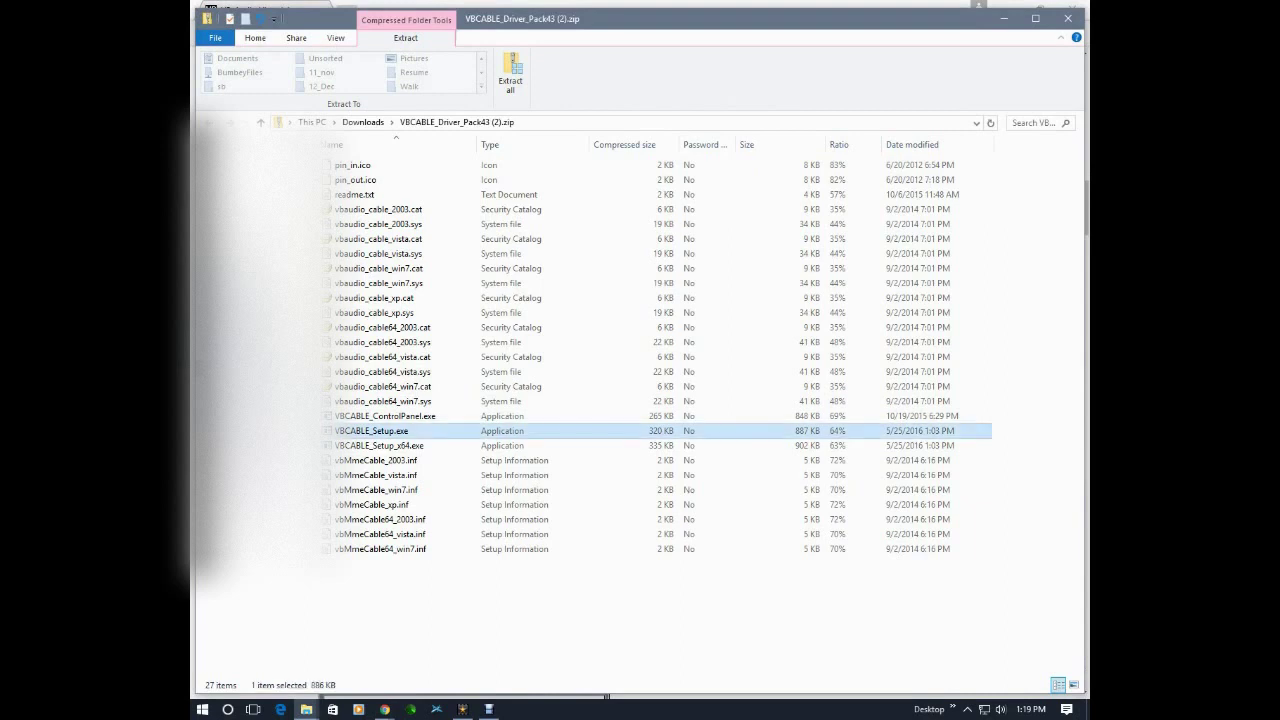
pyautogui.press('Return')
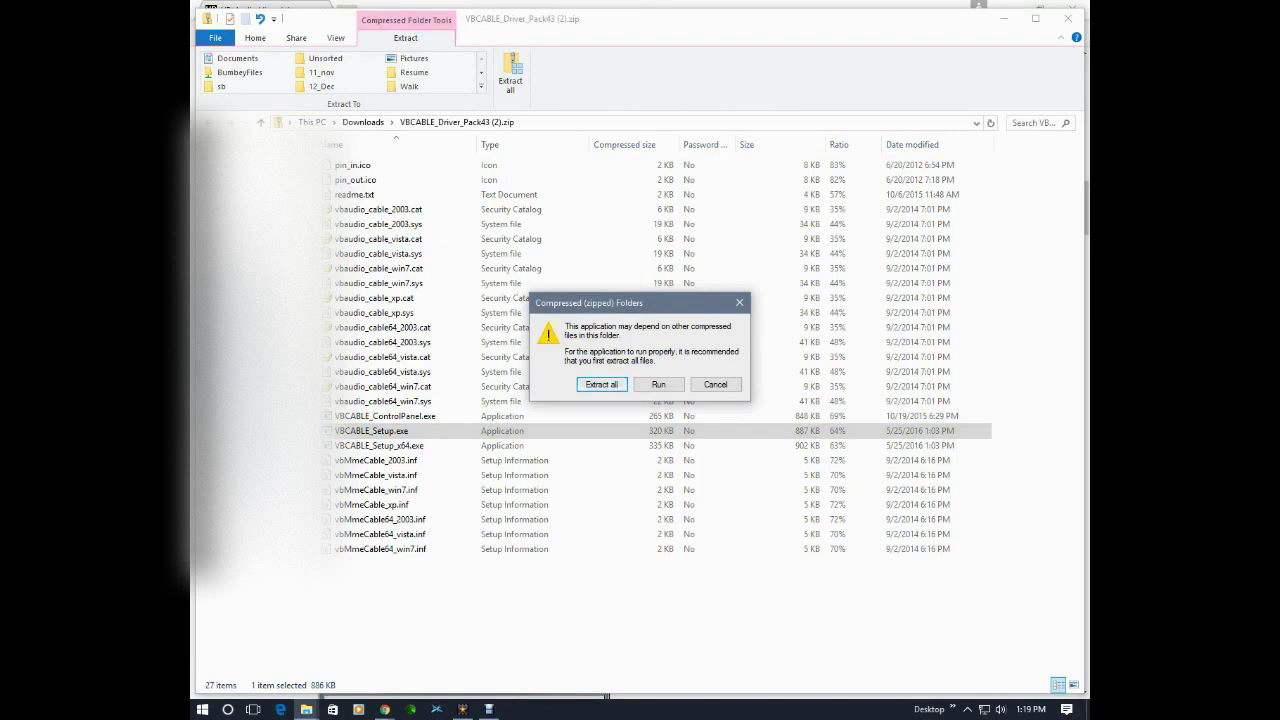
pyautogui.press('Return')
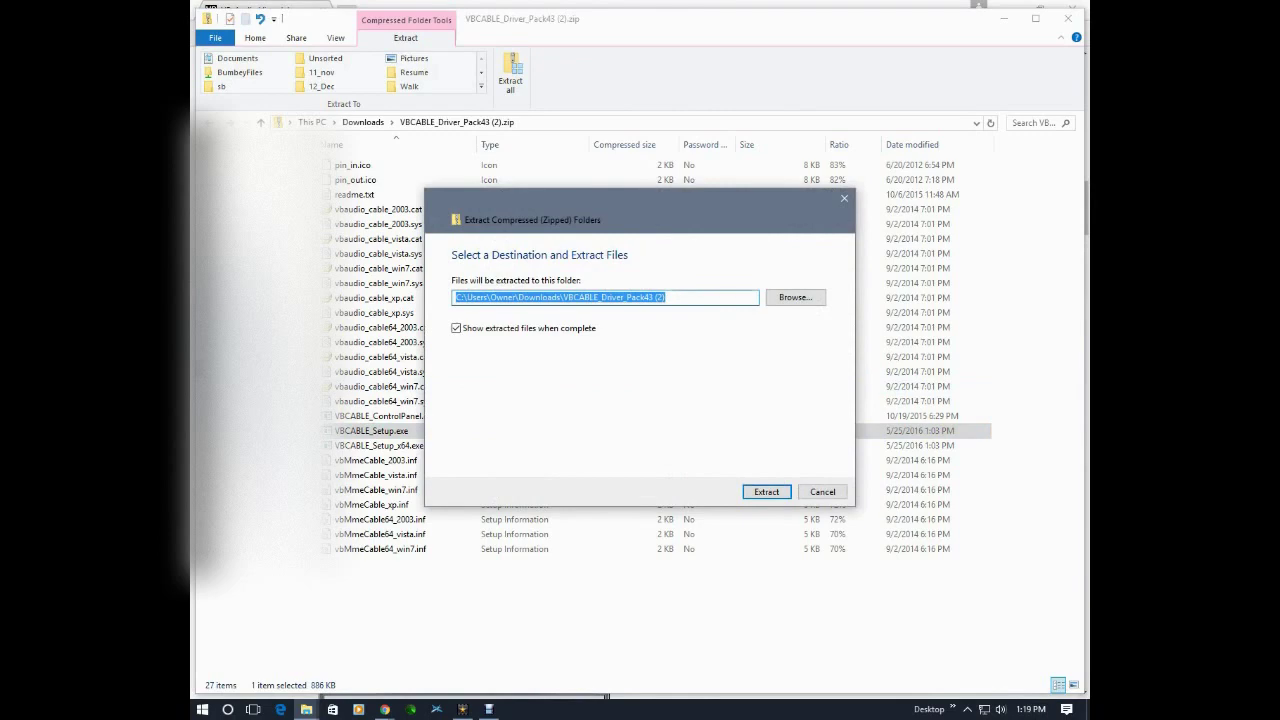
pyautogui.press('Return')
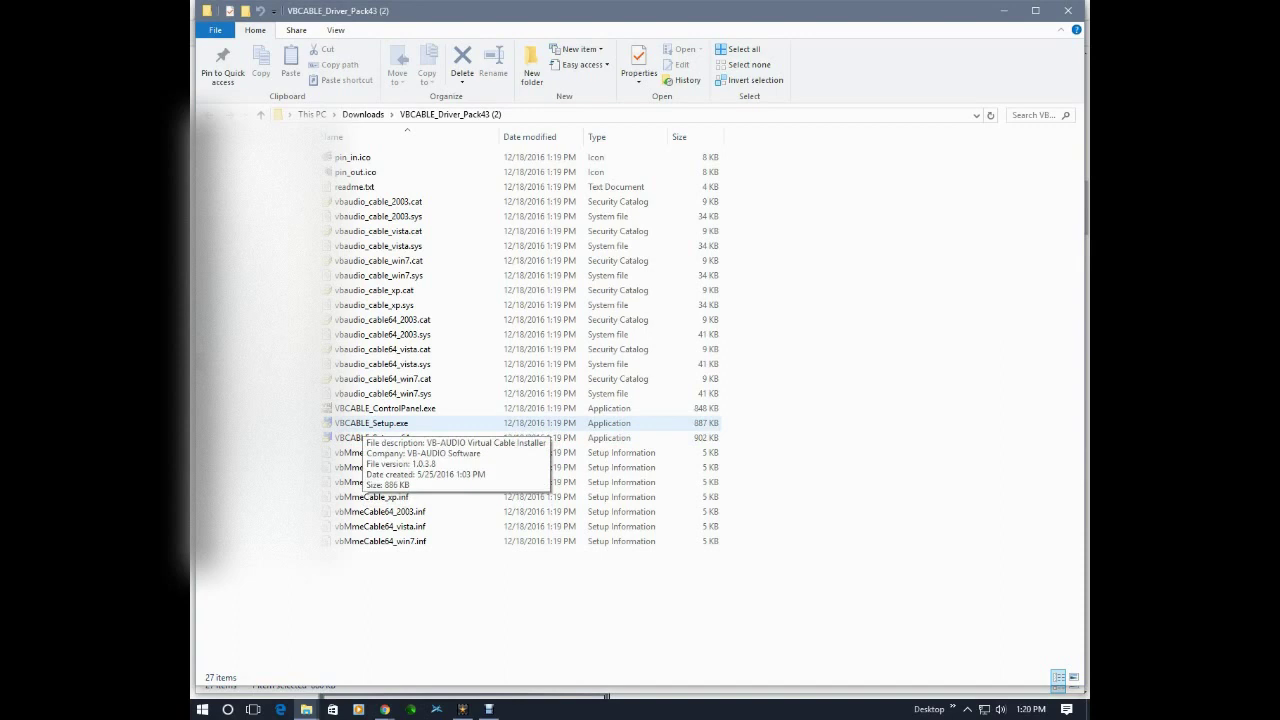
# Step: Run VBCABLE_Setup.exe from the extracted folder, install the virtual cable driver and close the thank-you web page
pyautogui.click(364, 422)
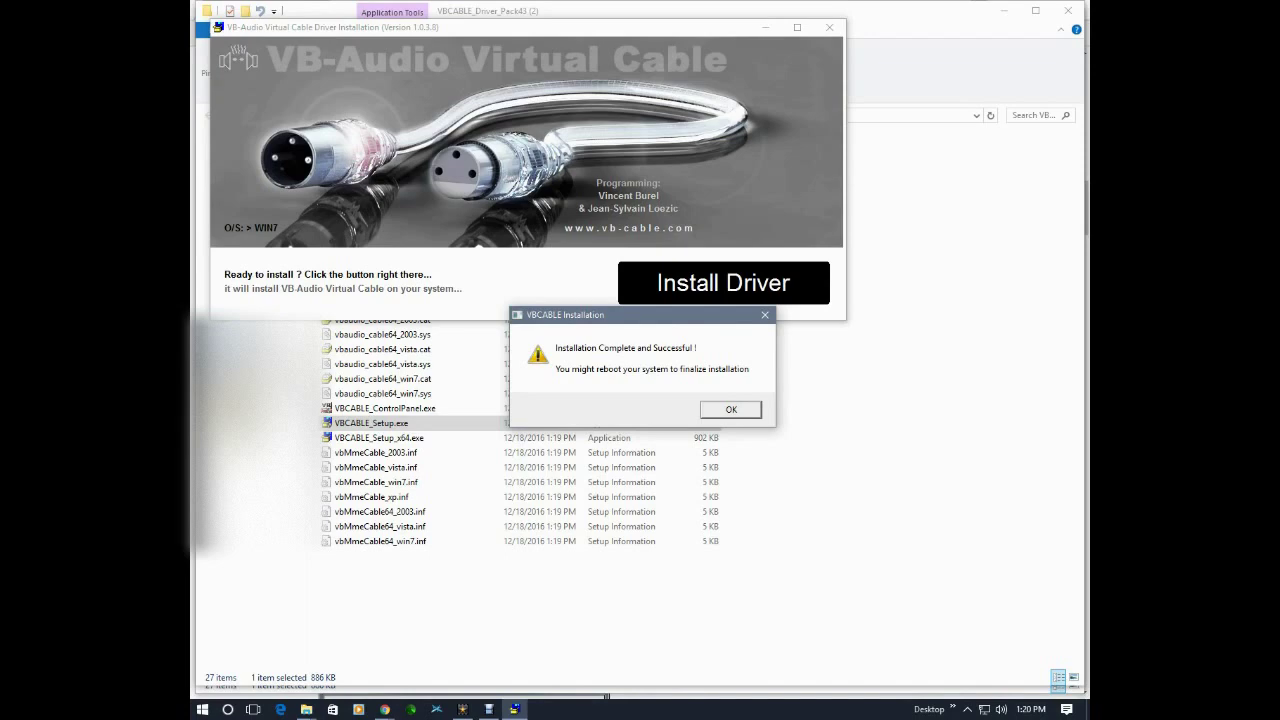
pyautogui.press('Return')
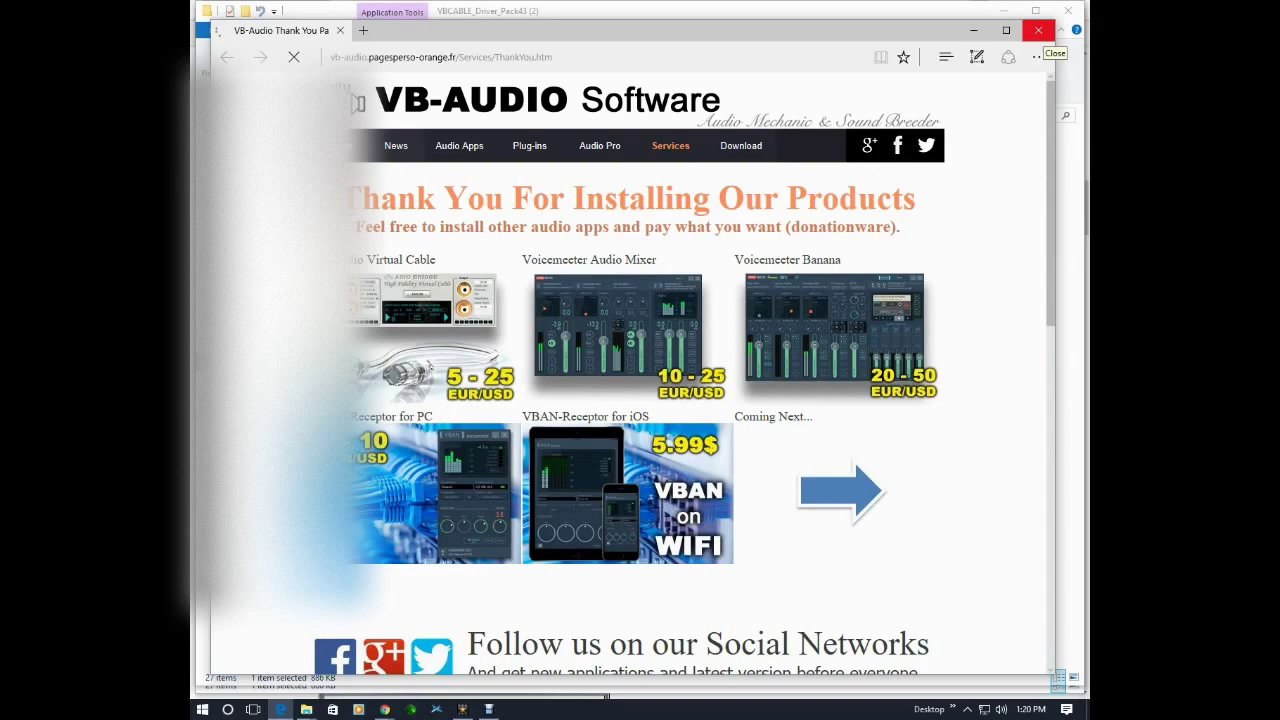
pyautogui.click(1038, 30)
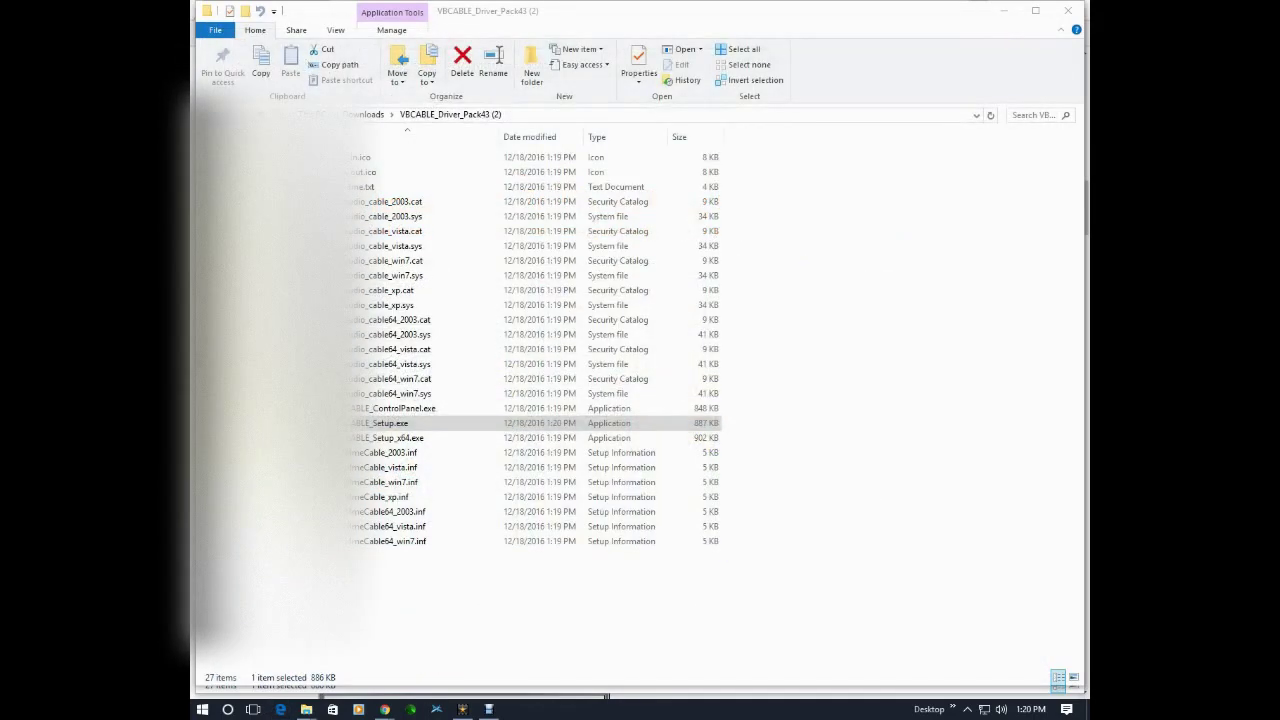
# Step: Minimize the open folder and browser windows and launch SDRuno
pyautogui.click(1004, 10)
pyautogui.click(1005, 11)
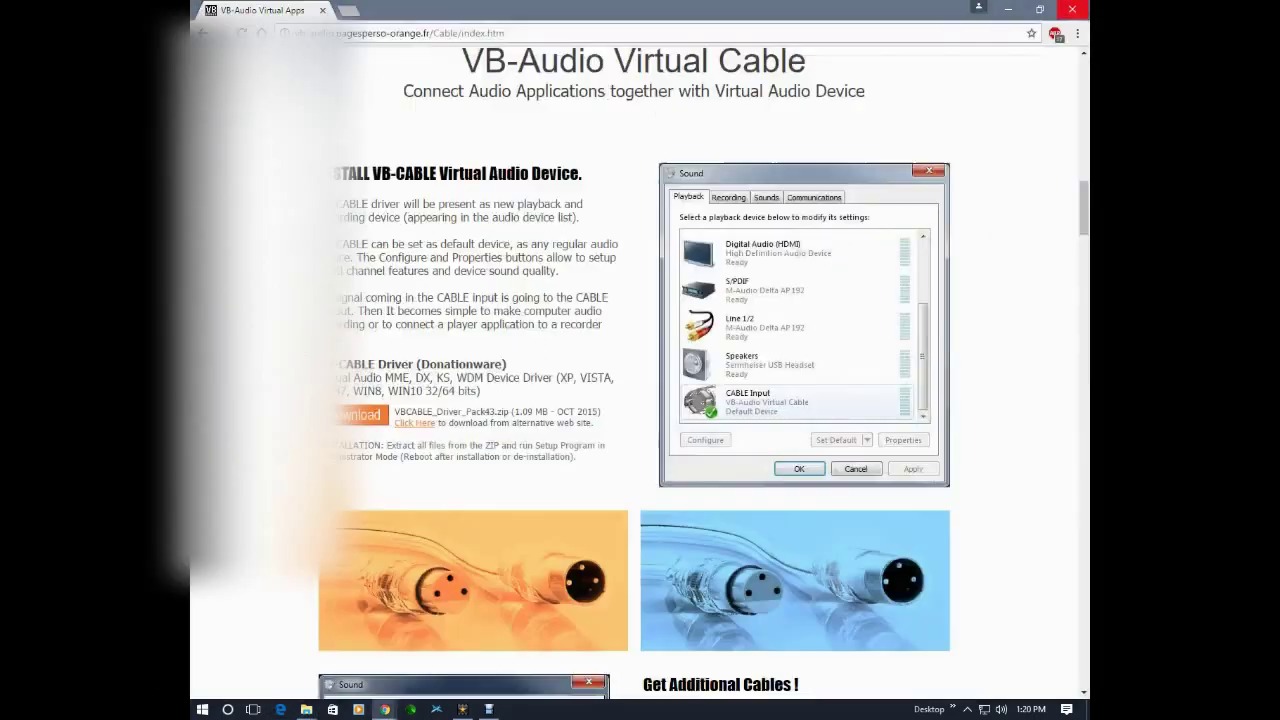
pyautogui.click(1008, 9)
pyautogui.click(1008, 9)
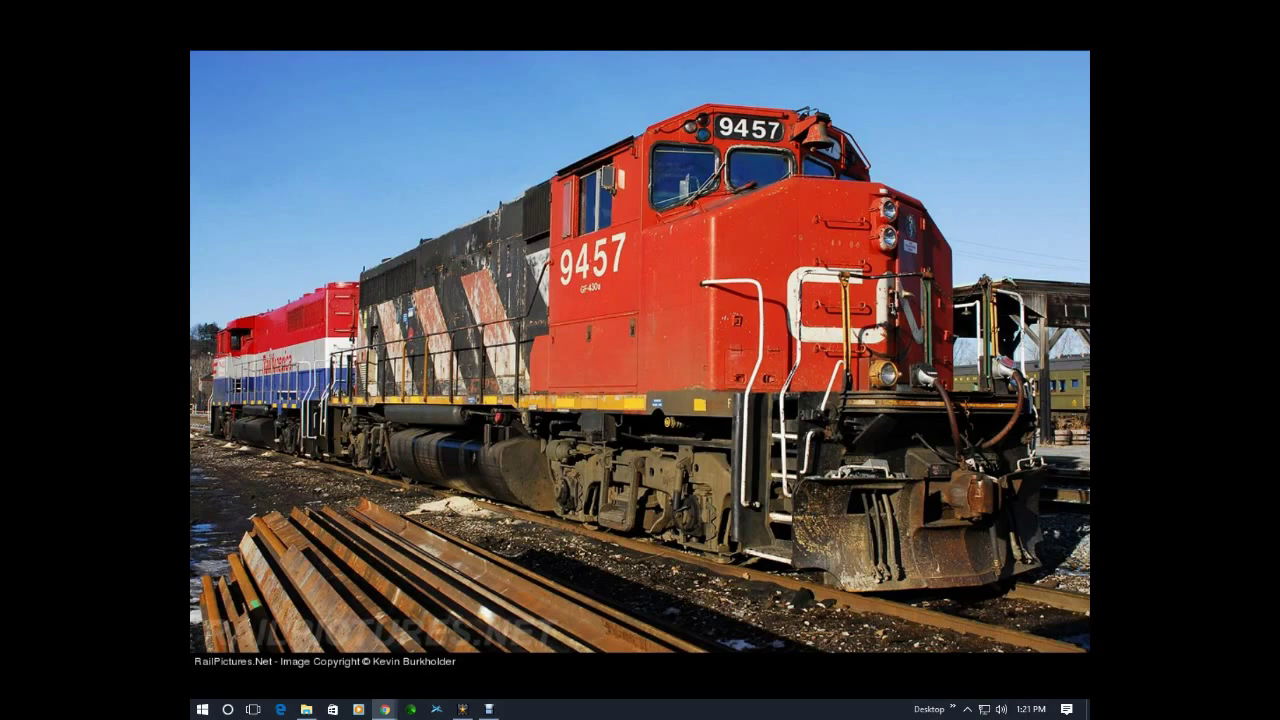
pyautogui.click(202, 709)
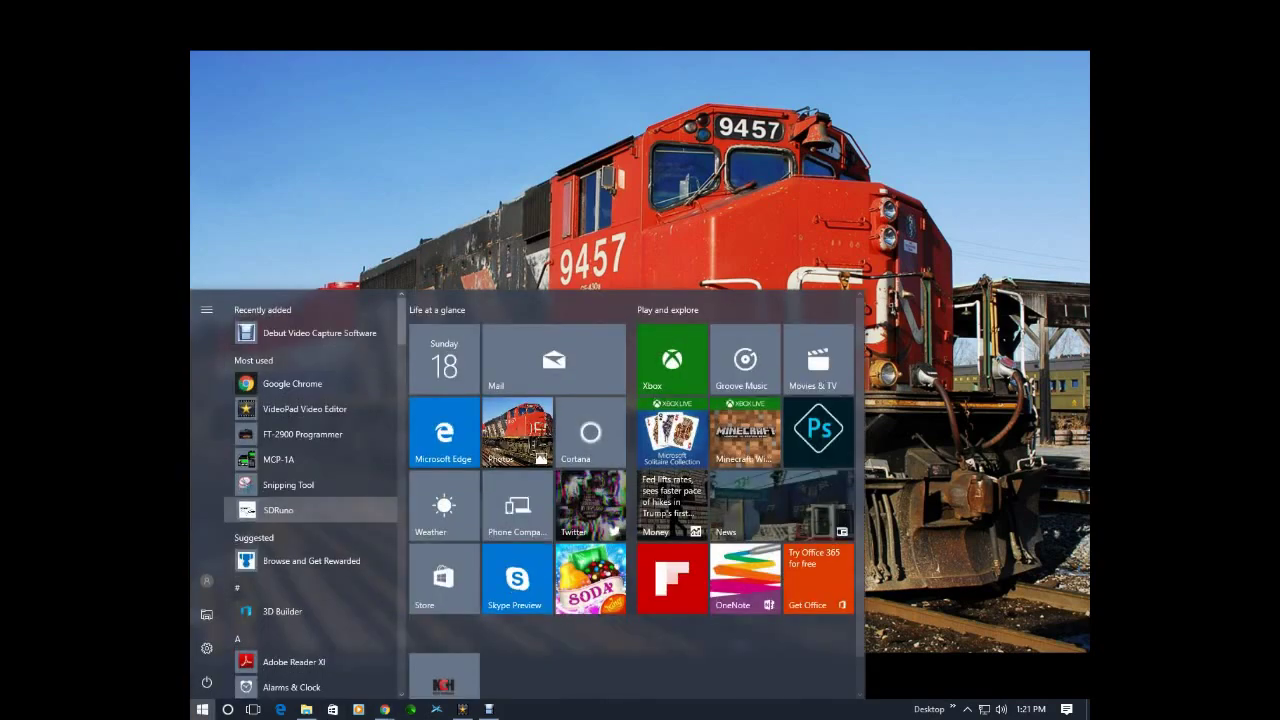
pyautogui.click(310, 509)
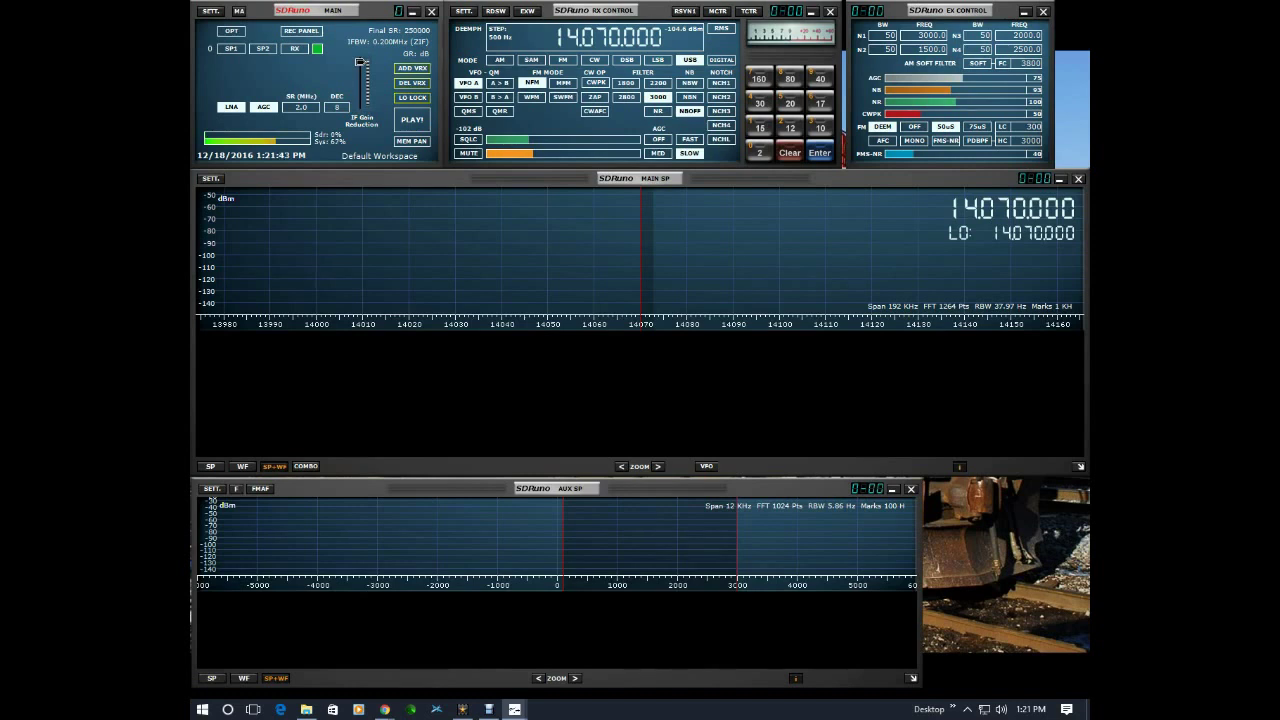
# Step: Set SDRuno's WME input device to CABLE Output (VB-Audio) in the main settings and close them
pyautogui.click(210, 11)
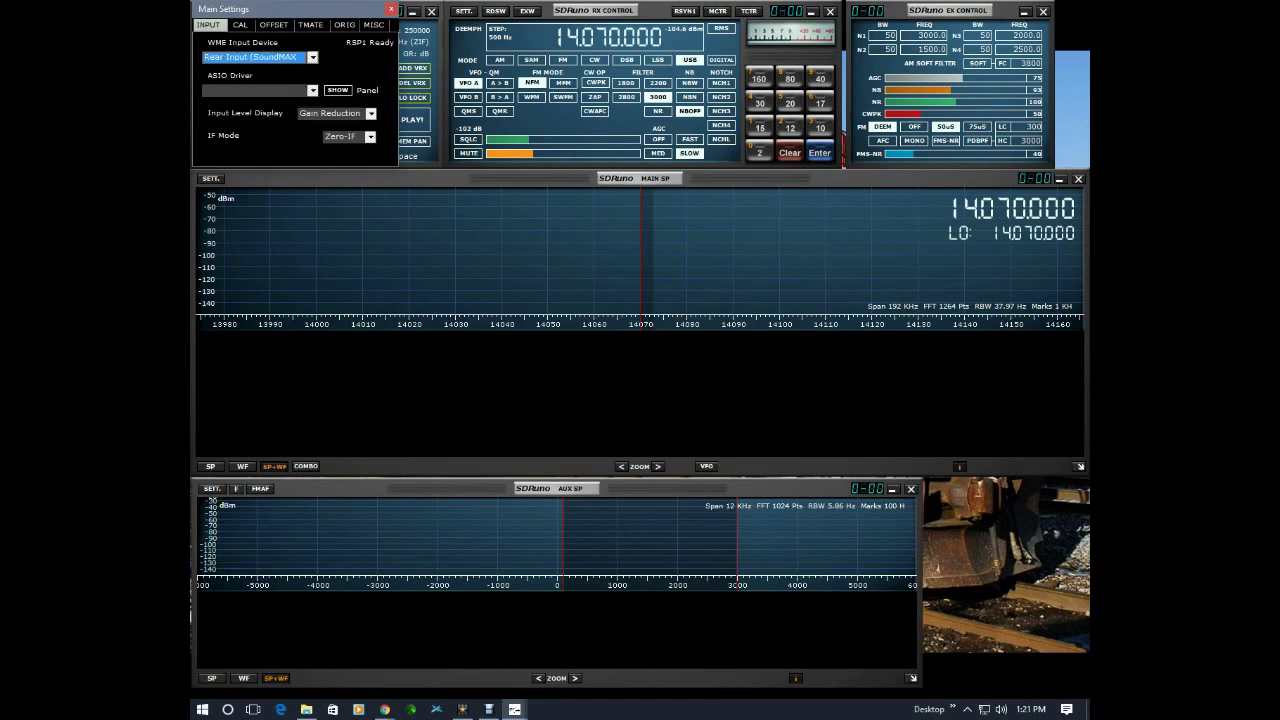
pyautogui.click(312, 57)
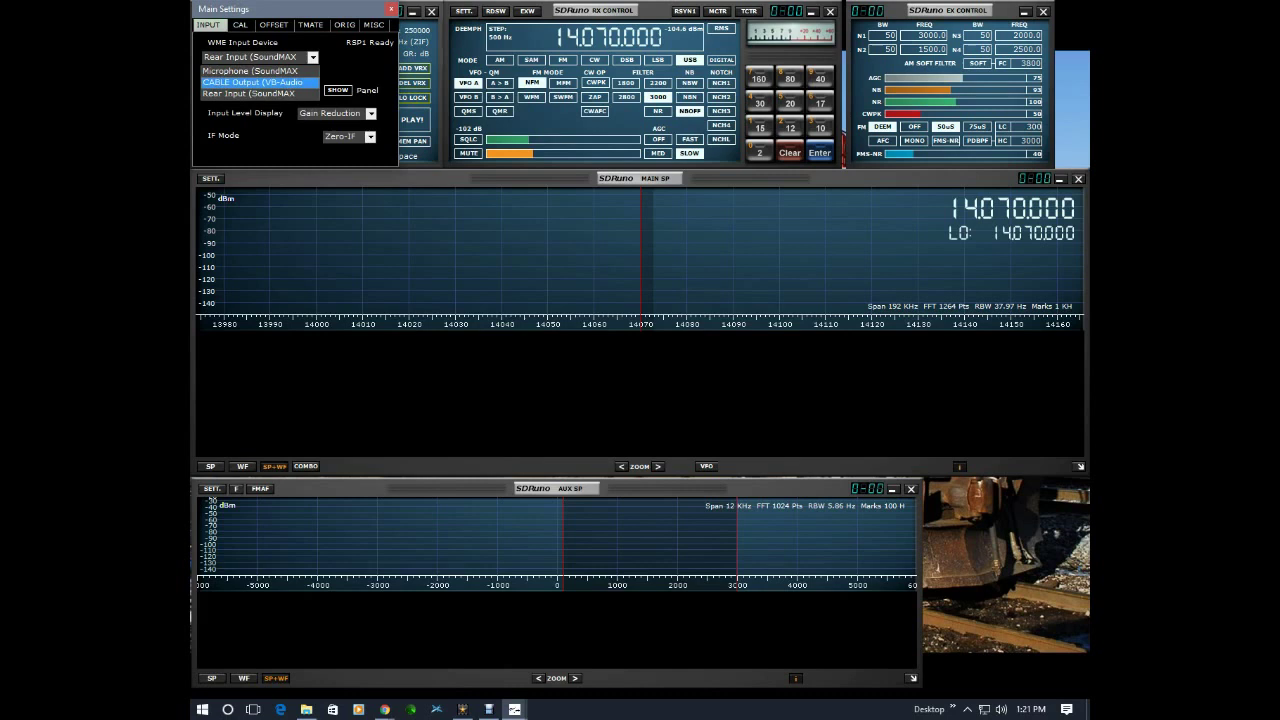
pyautogui.click(253, 82)
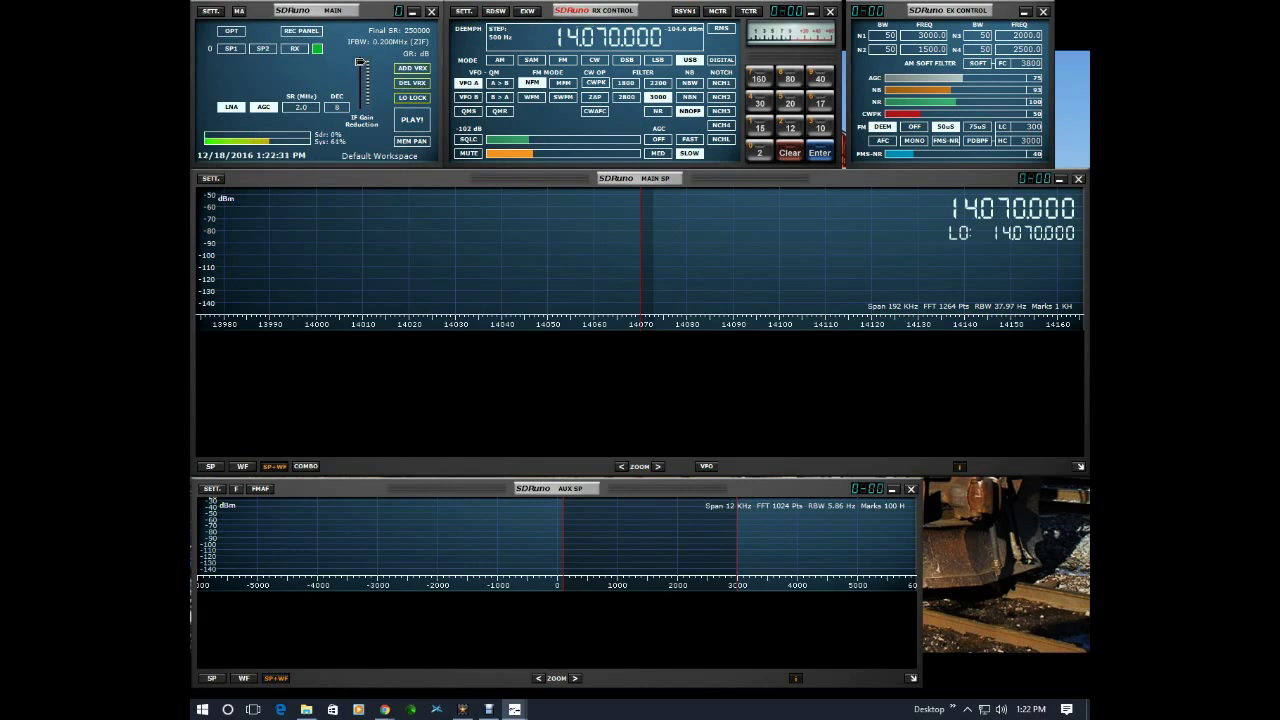
# Step: Set the WME output device to CABLE Input (VB-Audio) in the receiver's output settings and close them
pyautogui.click(463, 11)
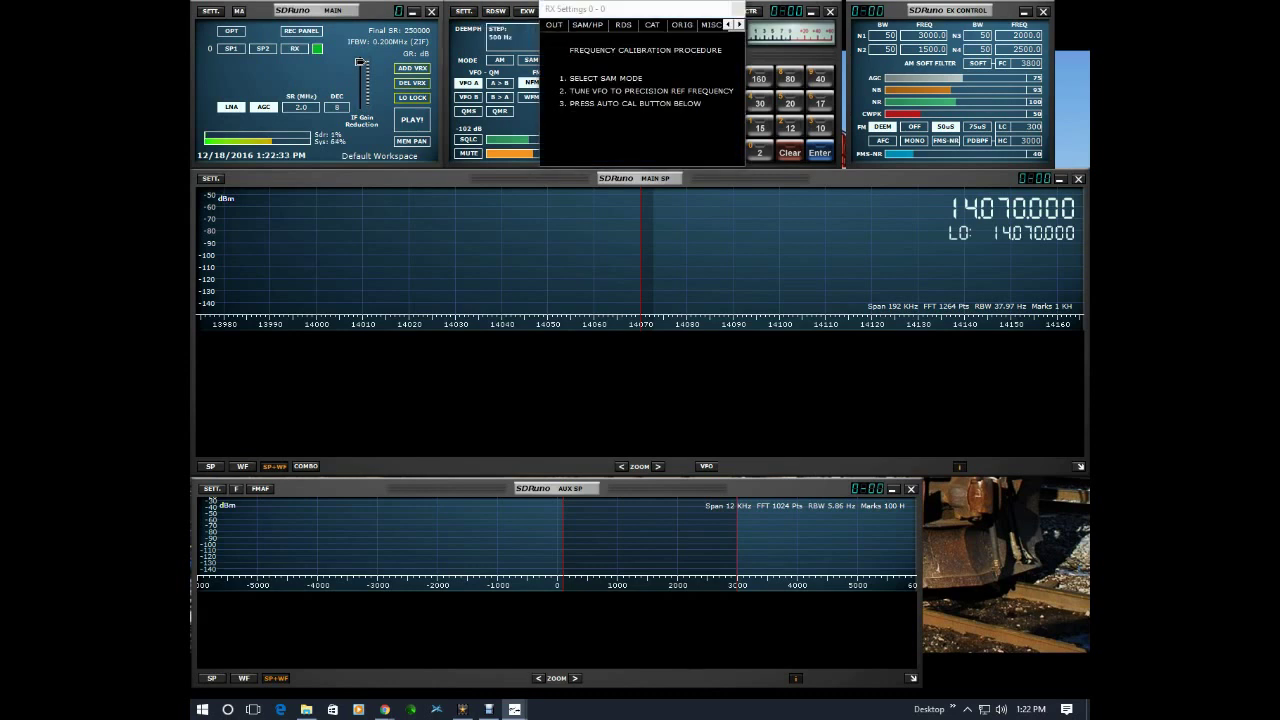
pyautogui.click(728, 24)
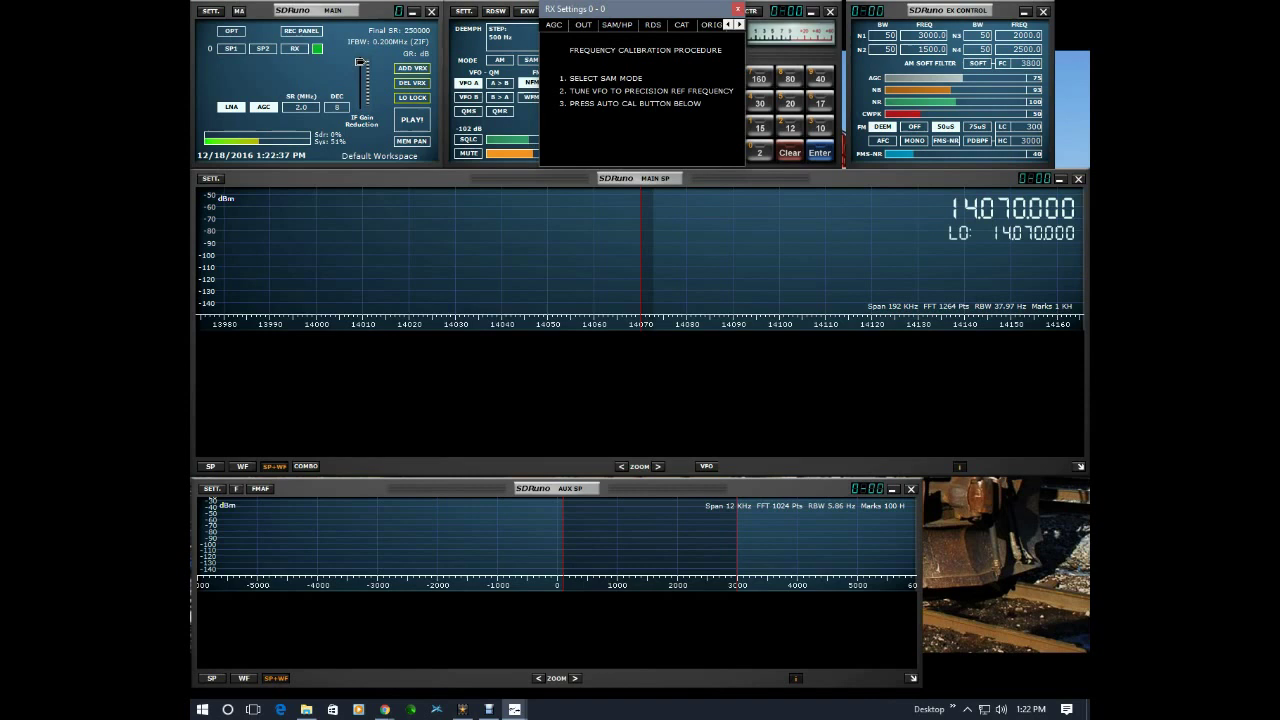
pyautogui.click(583, 24)
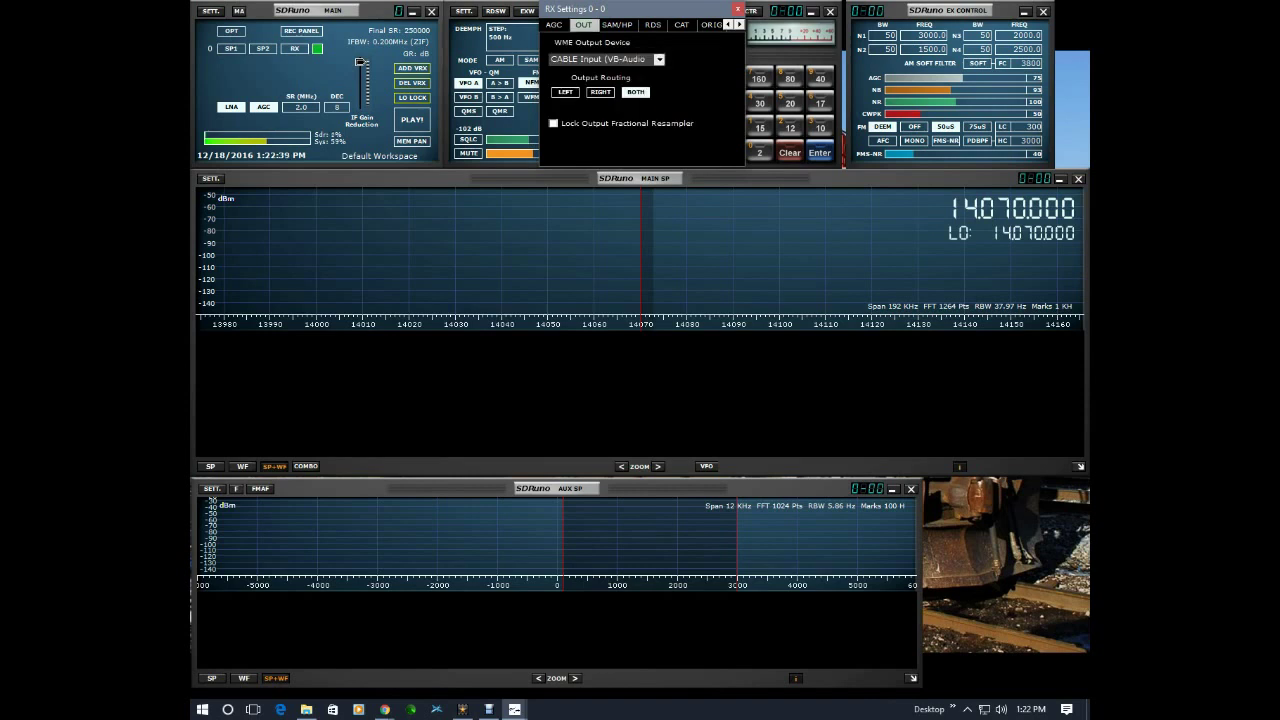
pyautogui.click(659, 59)
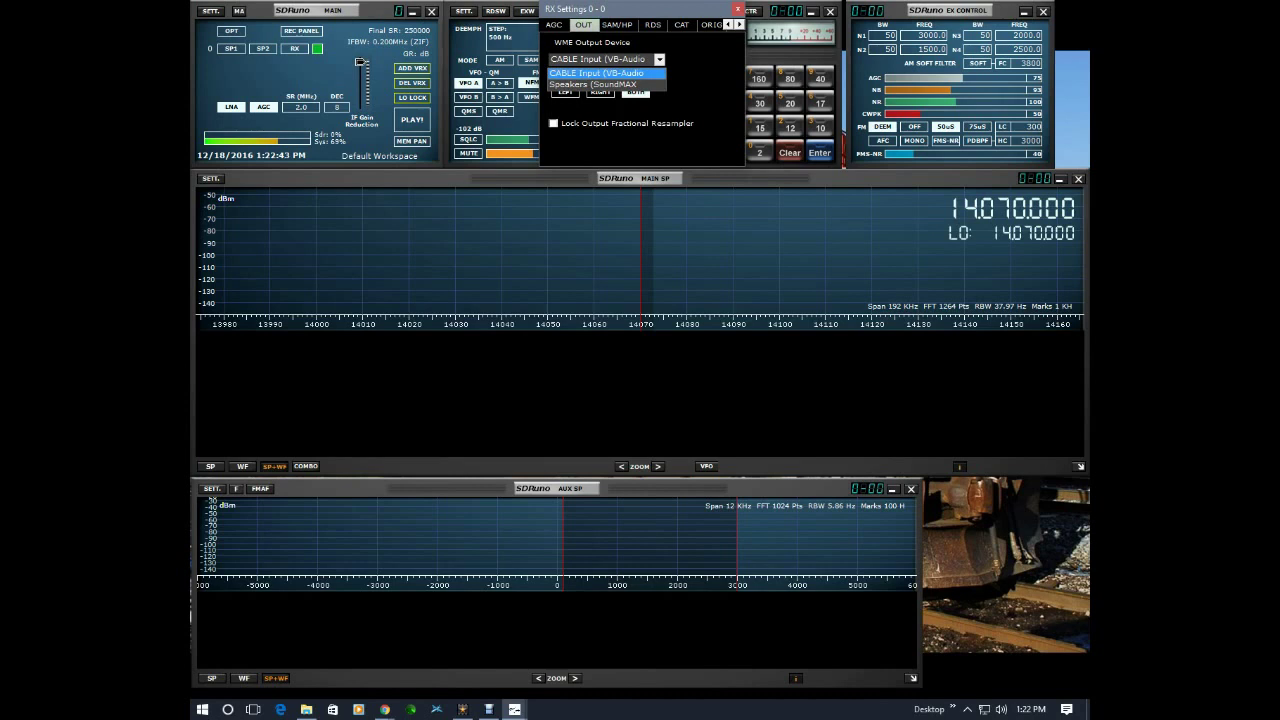
pyautogui.click(596, 73)
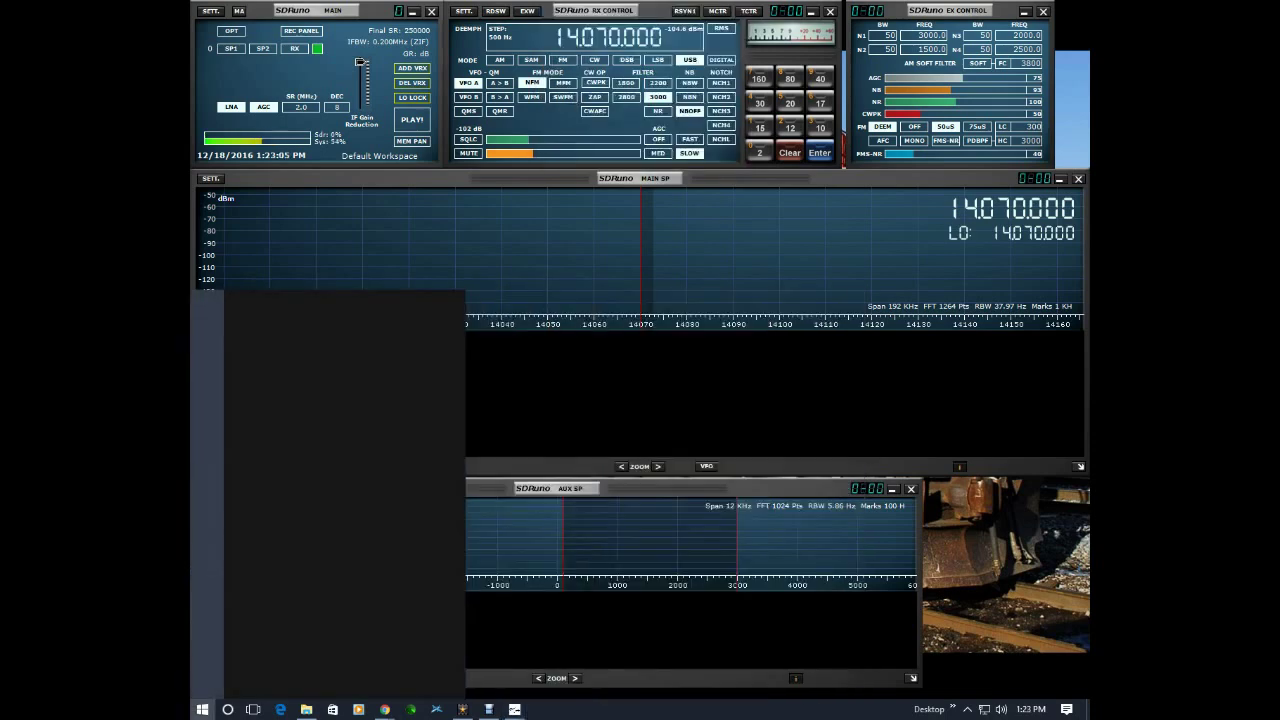
# Step: Launch Fldigi and open its sound card configuration
pyautogui.write('fldig')
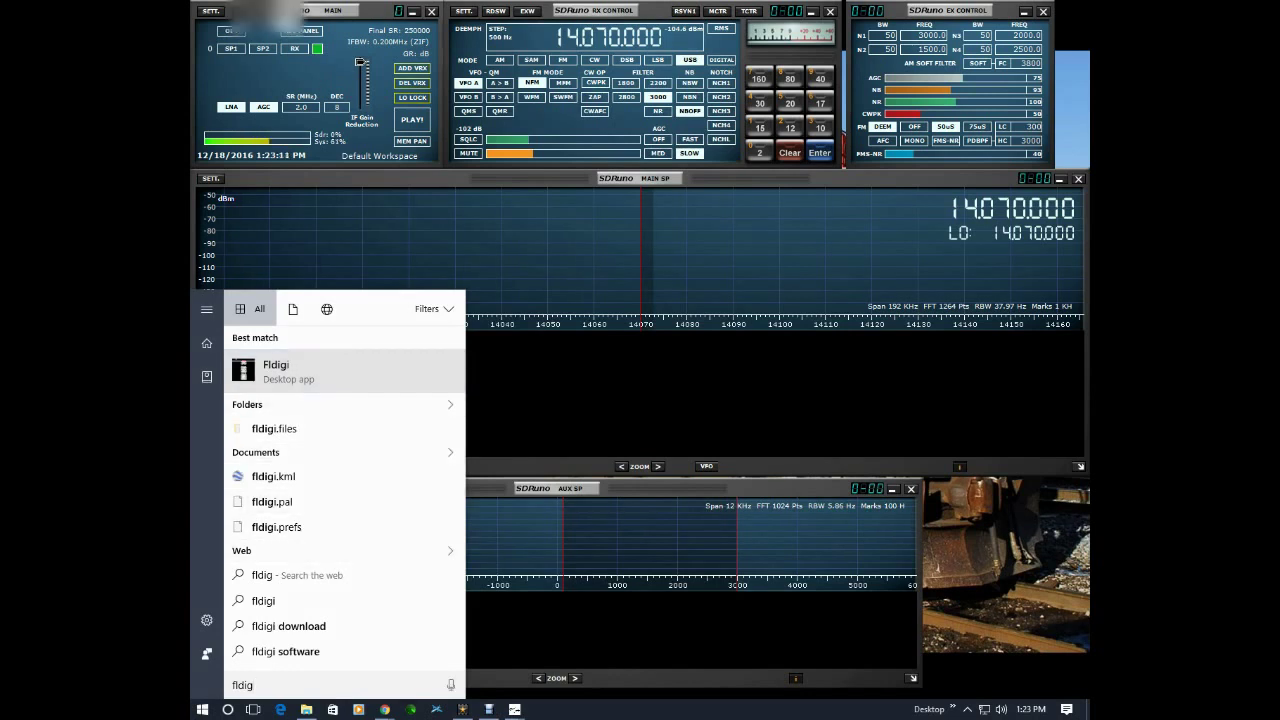
pyautogui.press('Return')
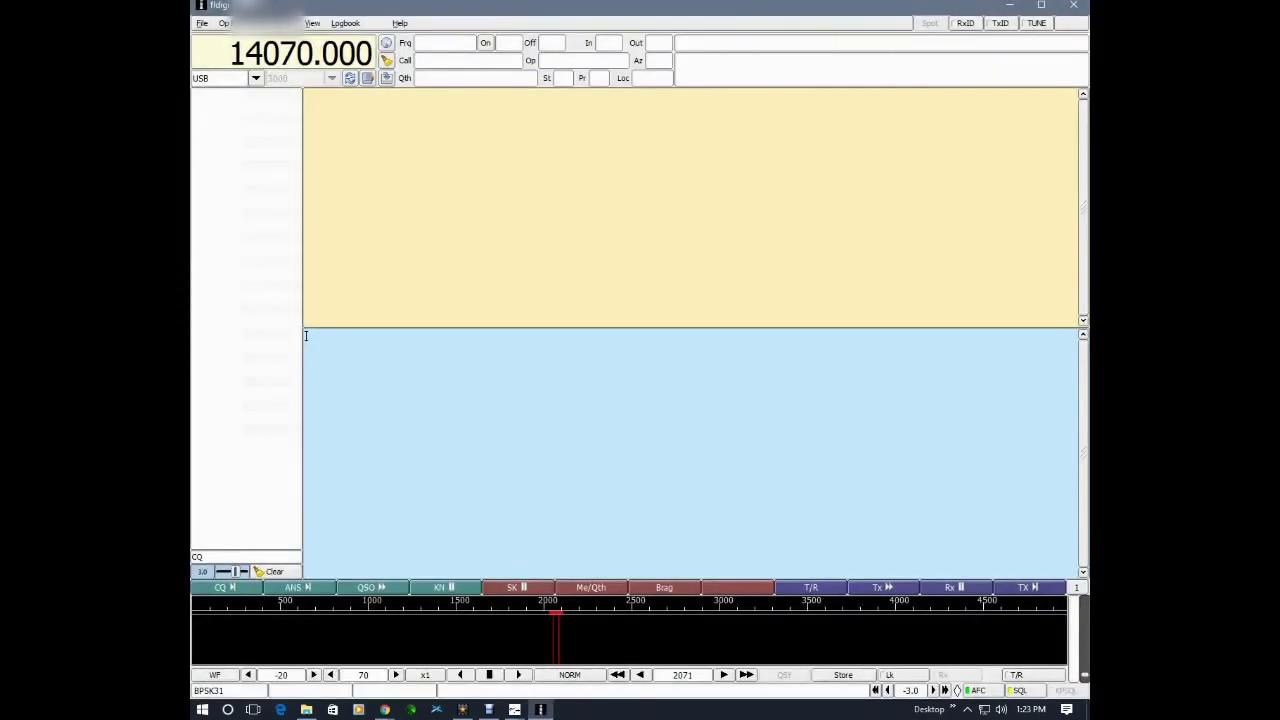
pyautogui.hotkey('alt', 'c')
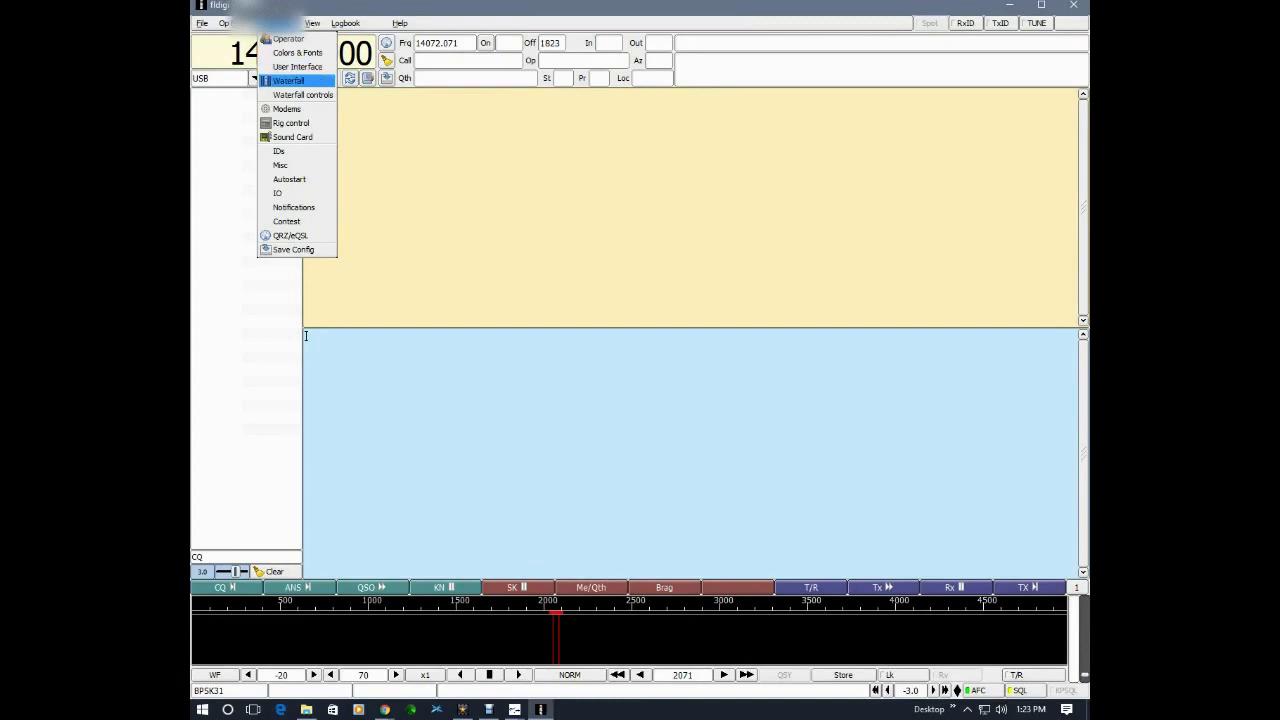
pyautogui.press('Left')
pyautogui.press('Right')
pyautogui.press('Down')
pyautogui.press('Down')
pyautogui.press('Down')
pyautogui.press('Down')
pyautogui.press('Down')
pyautogui.press('Down')
pyautogui.press('Down')
pyautogui.press('Return')
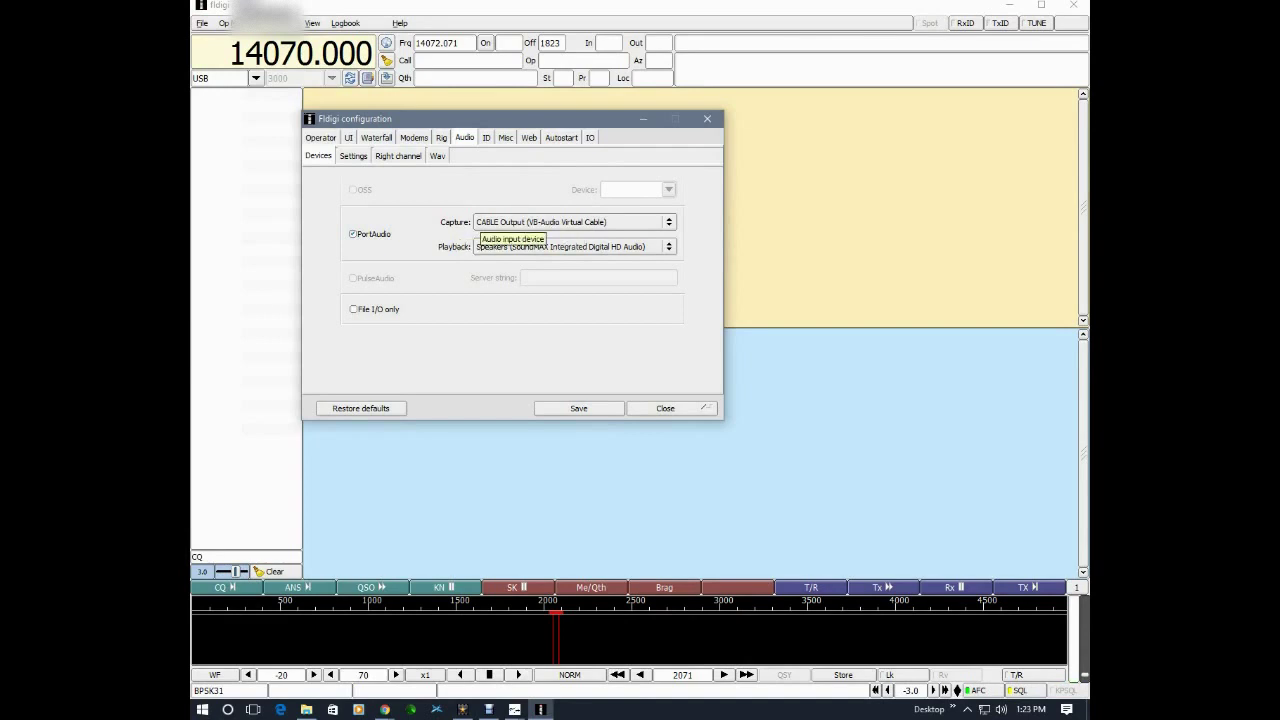
# Step: Set the PortAudio capture device to the Windows DirectSound CABLE Output (VB-Audio Virtual Cable) and save the configuration
pyautogui.click(670, 222)
pyautogui.click(670, 222)
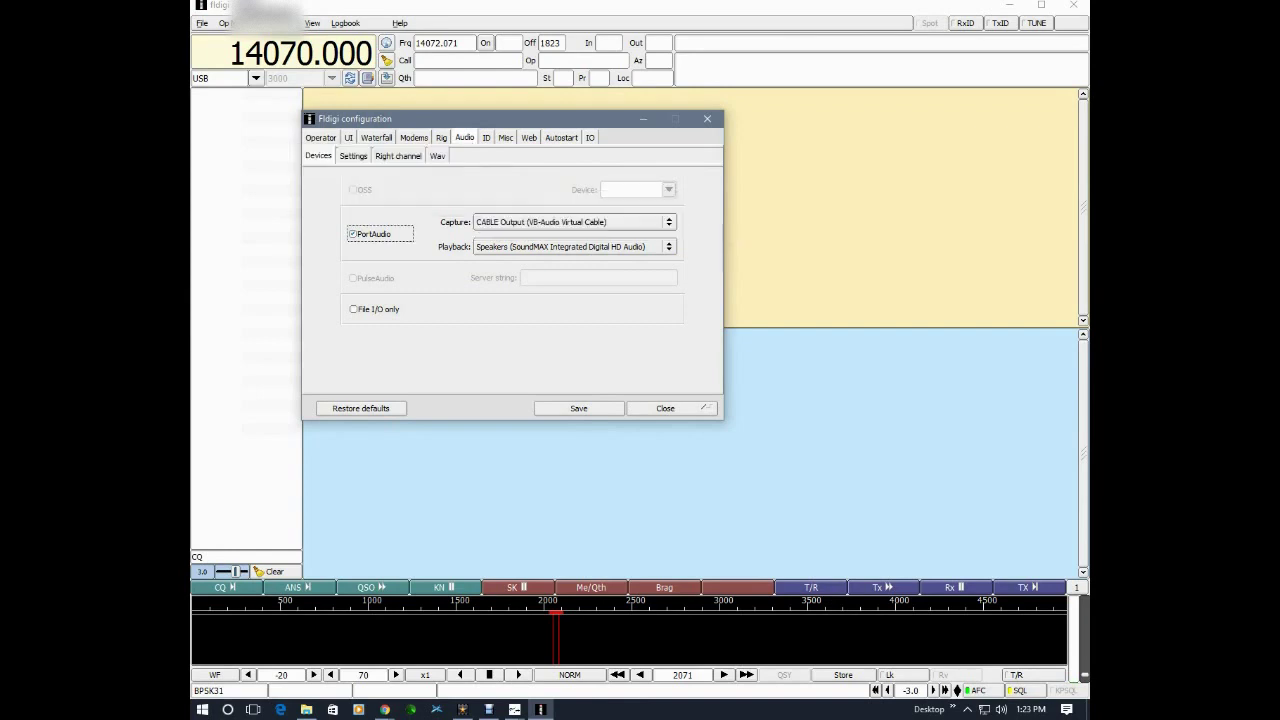
pyautogui.click(670, 222)
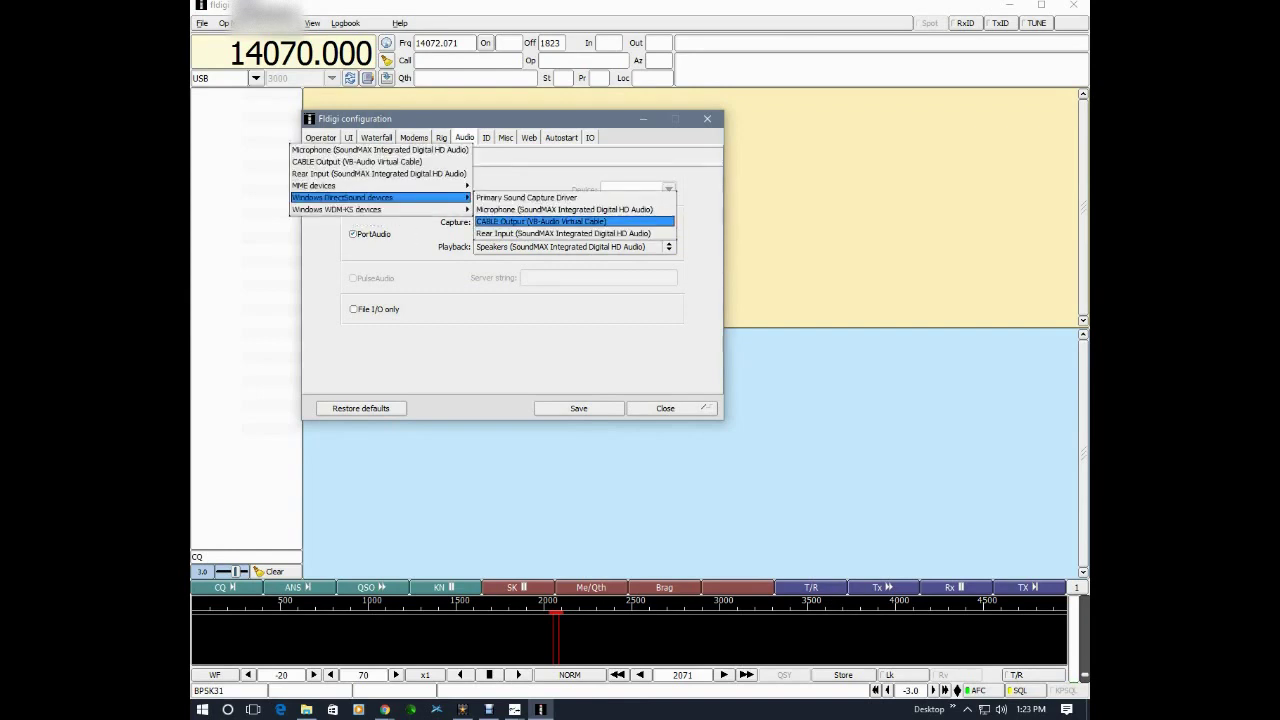
pyautogui.press('Return')
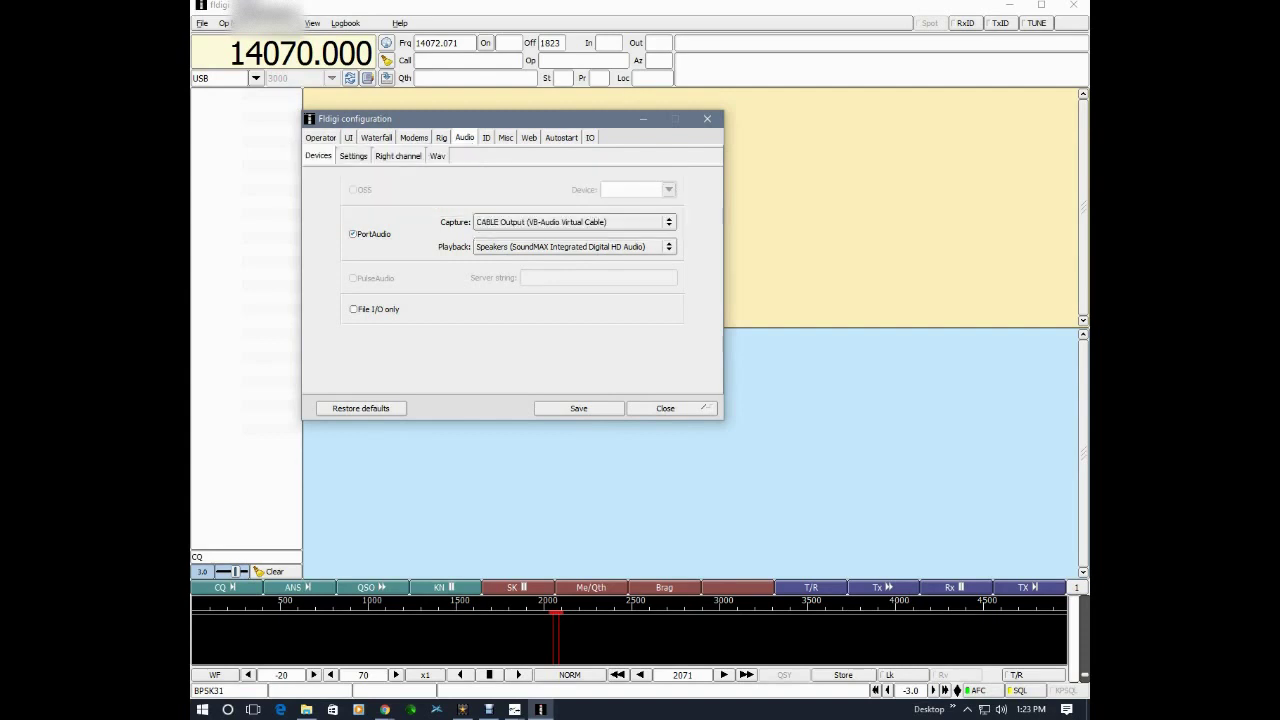
pyautogui.click(578, 408)
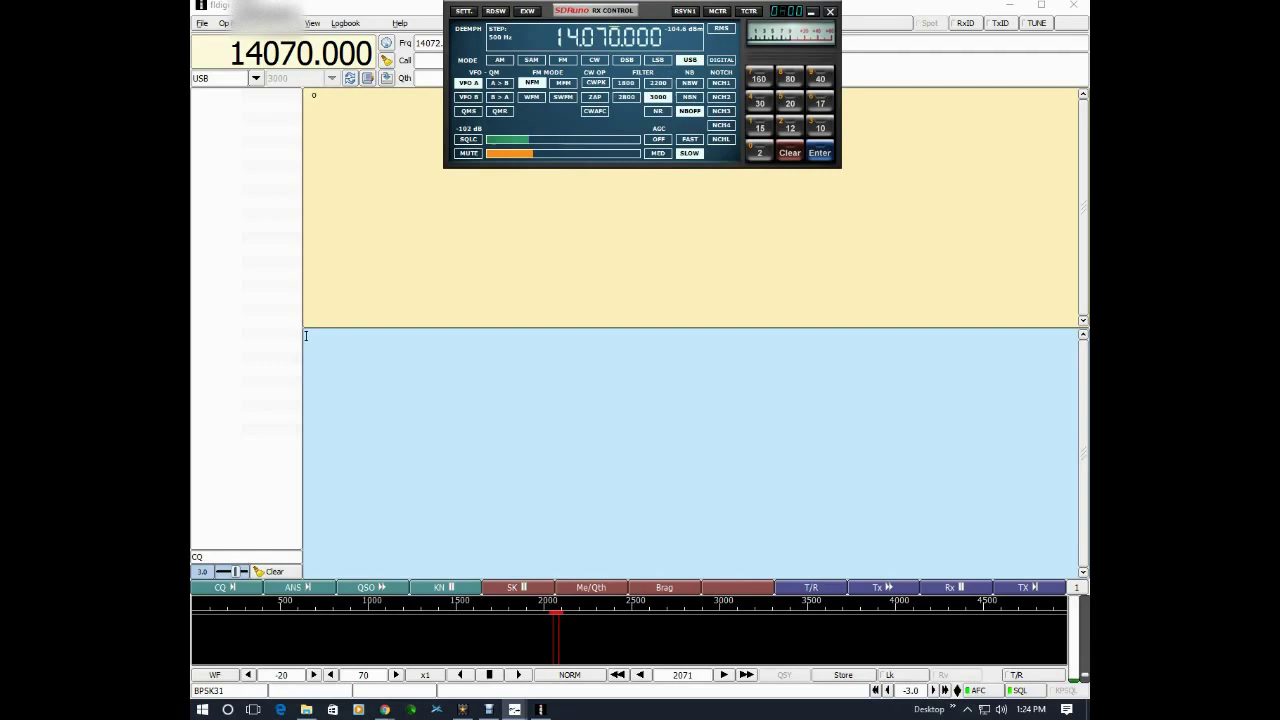
# Step: Switch to SDRuno's main control window, start reception on 14.070.000 and return to Fldigi
pyautogui.press('super+t')
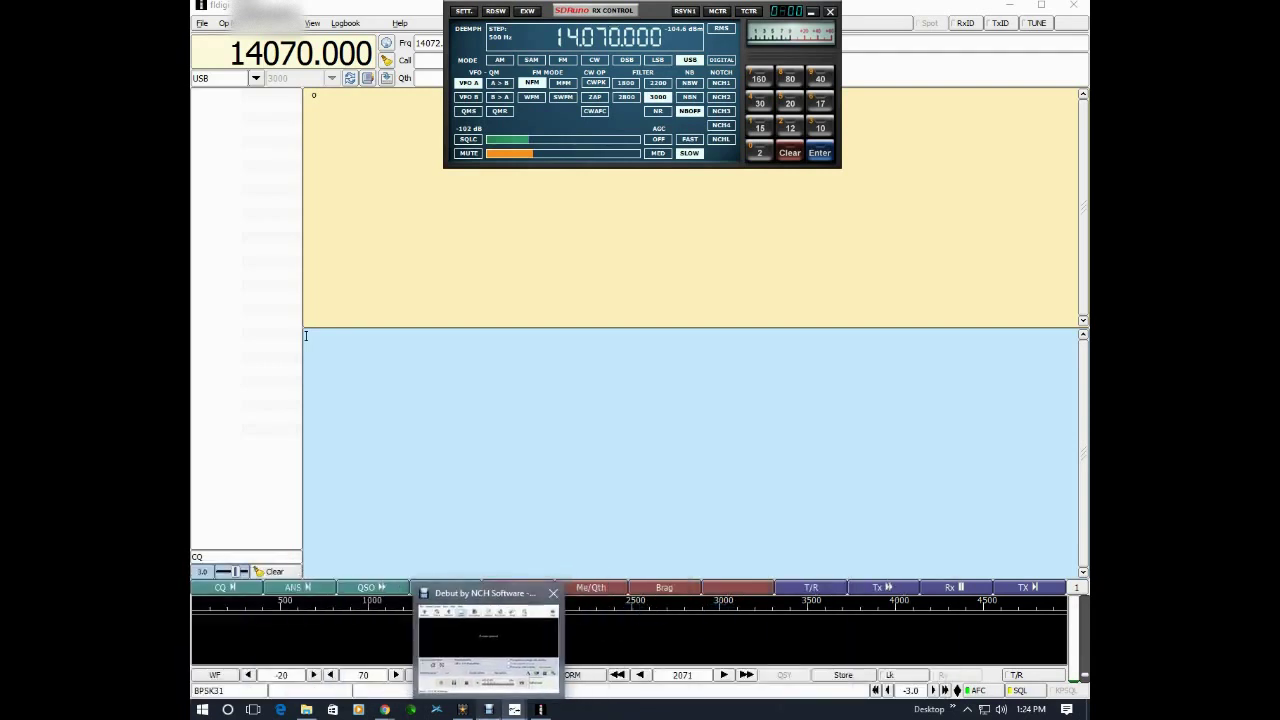
pyautogui.press('super+t')
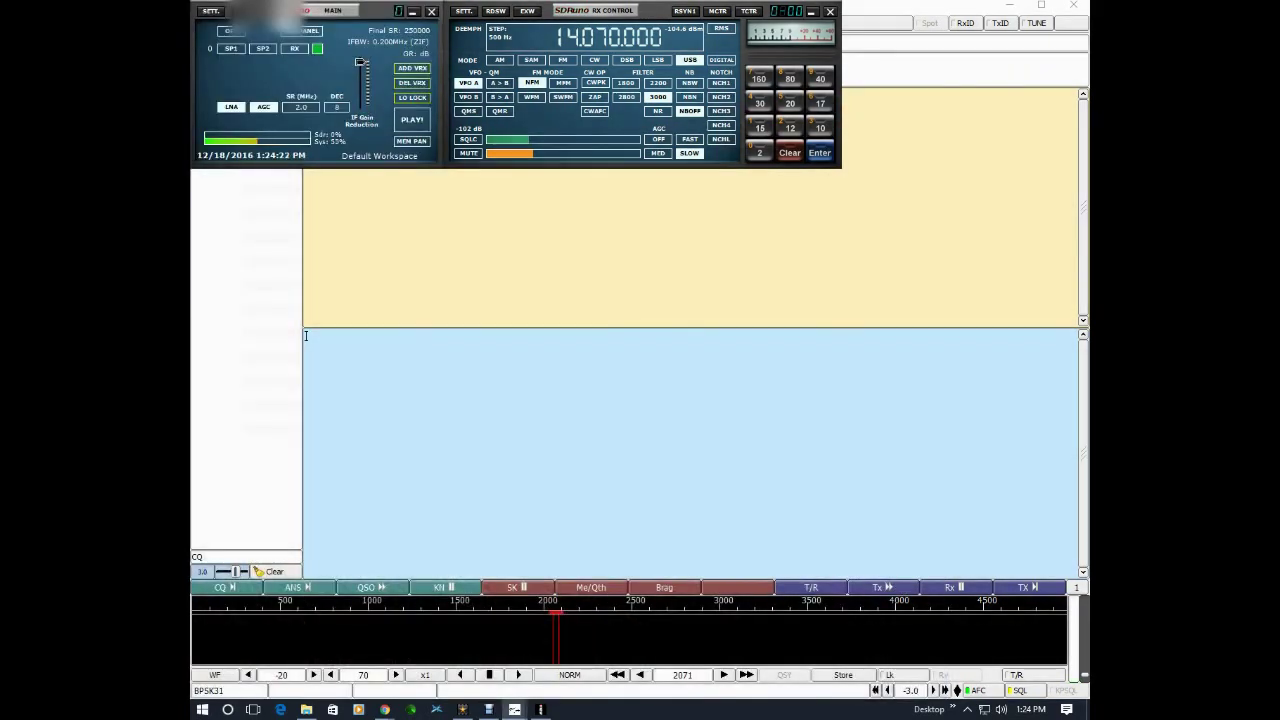
pyautogui.click(412, 119)
pyautogui.moveTo(514, 709)
pyautogui.click(265, 636)
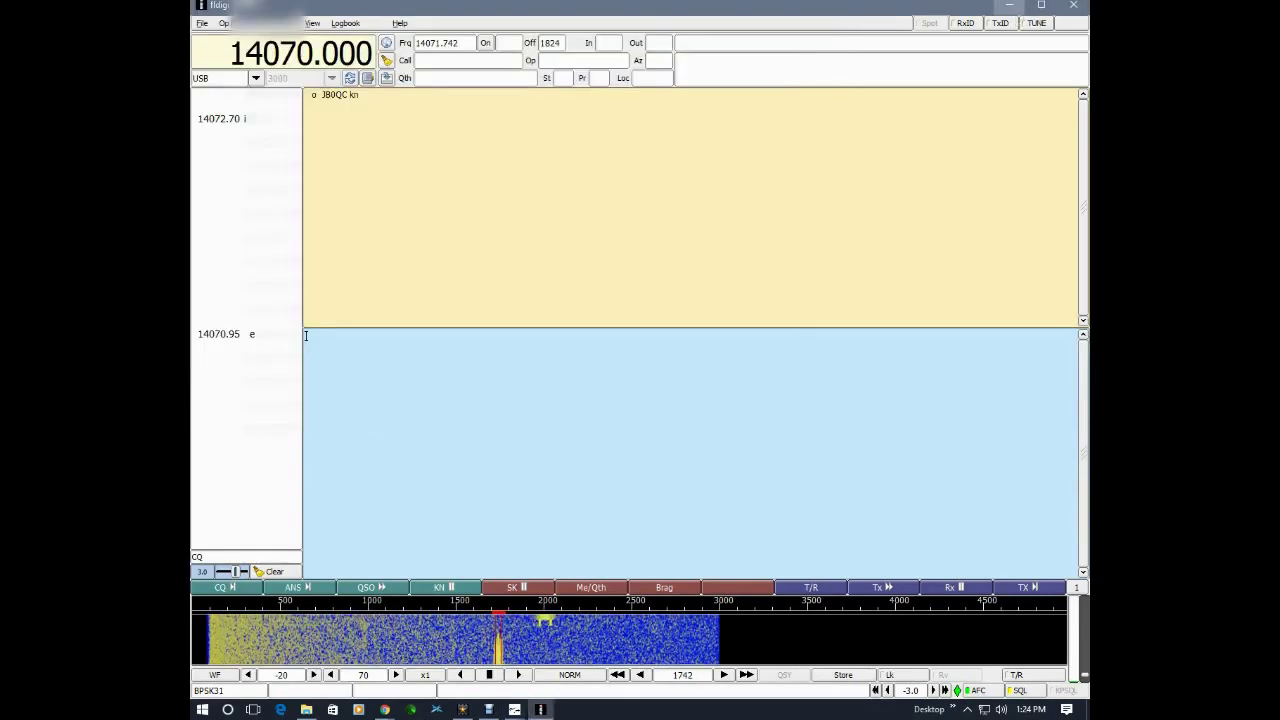
# Step: Check SDRuno's live spectrum, return to Fldigi and tune the waterfall to the BPSK31 signal at about 1552 Hz
pyautogui.click(1009, 6)
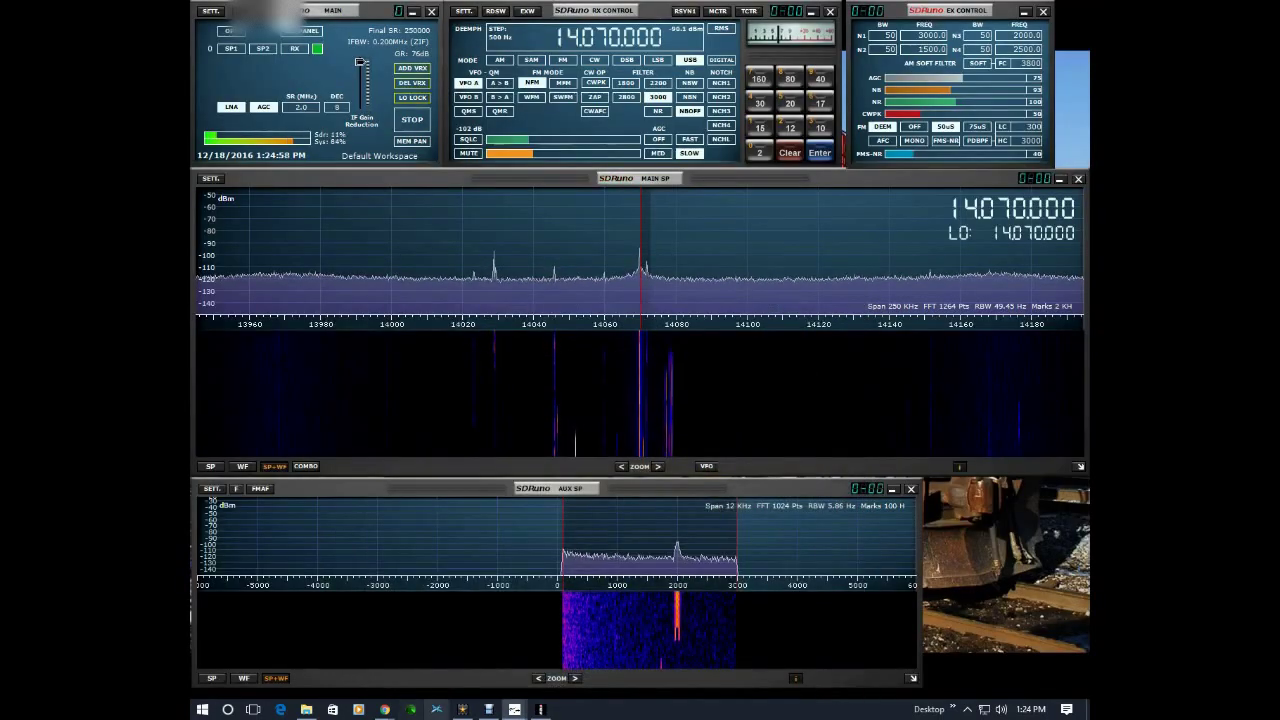
pyautogui.hotkey('alt', 'Tab')
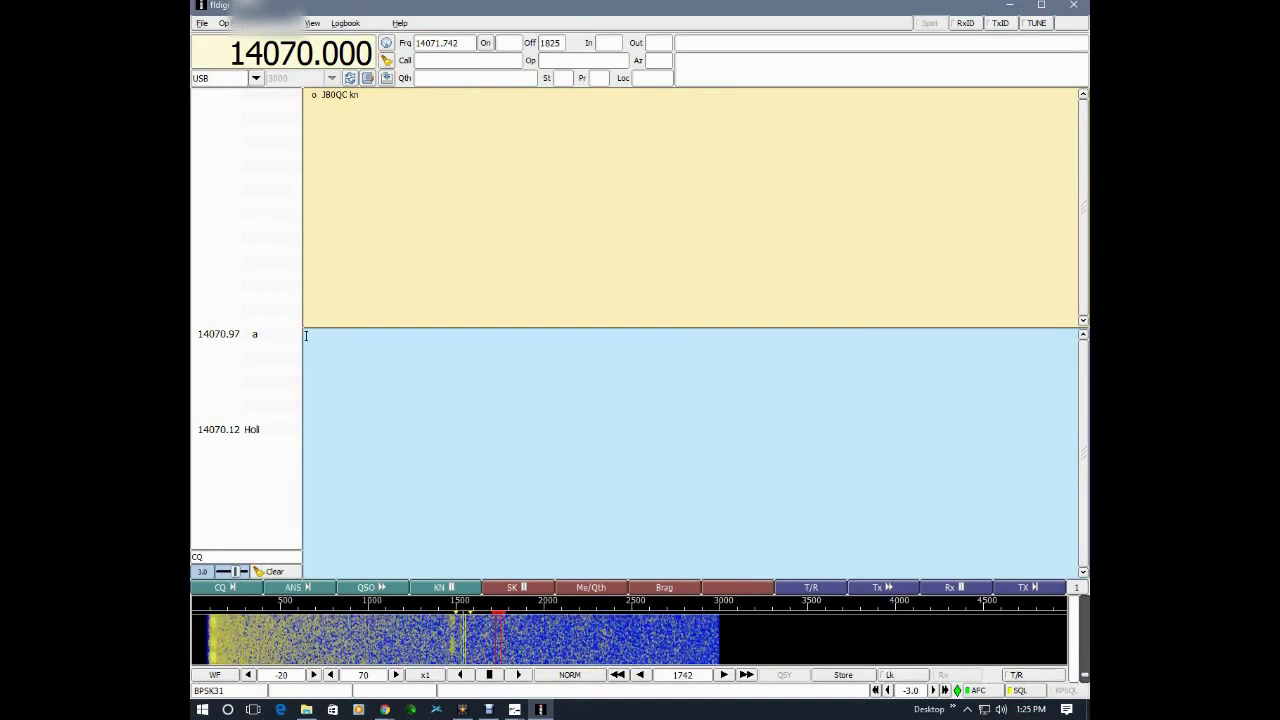
pyautogui.click(446, 638)
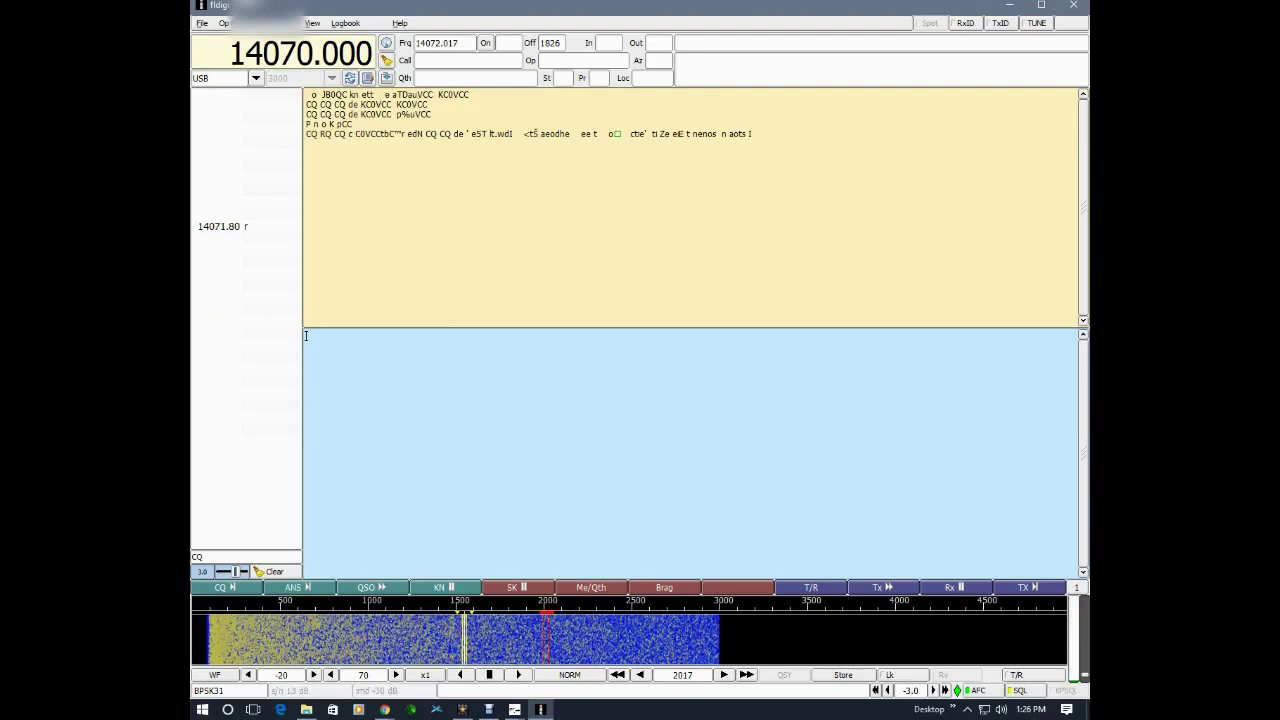
pyautogui.click(464, 638)
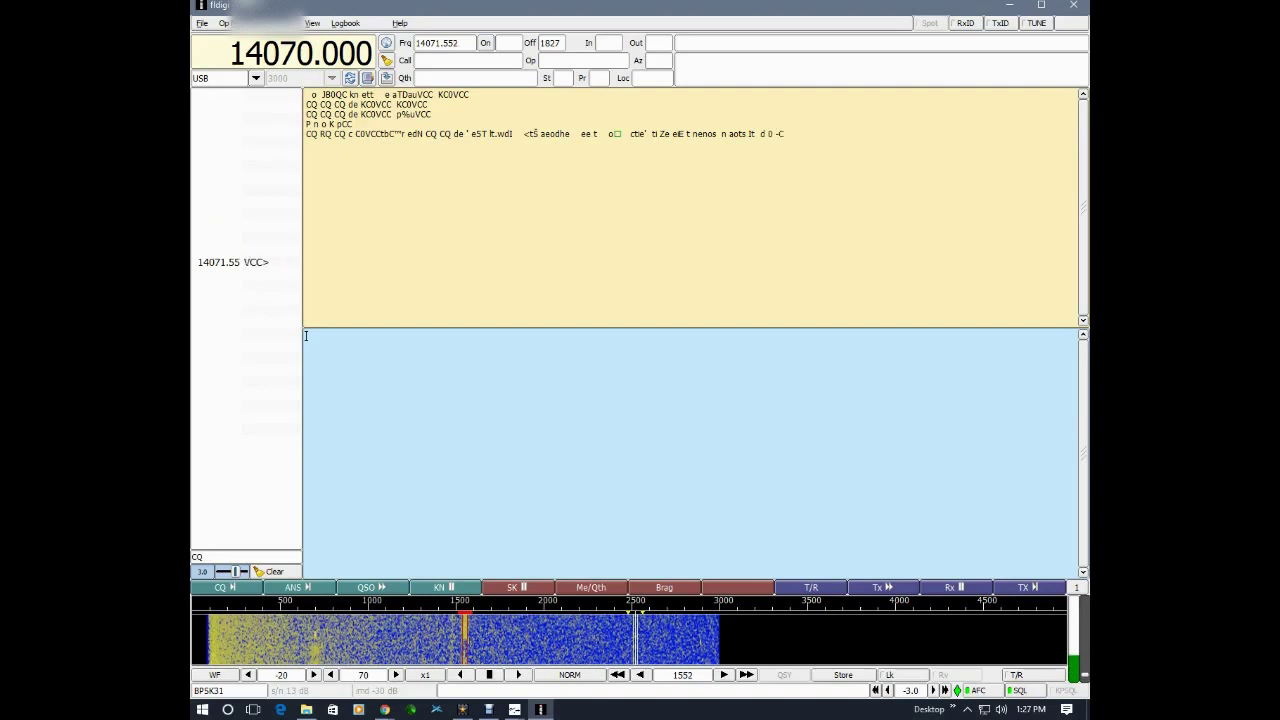